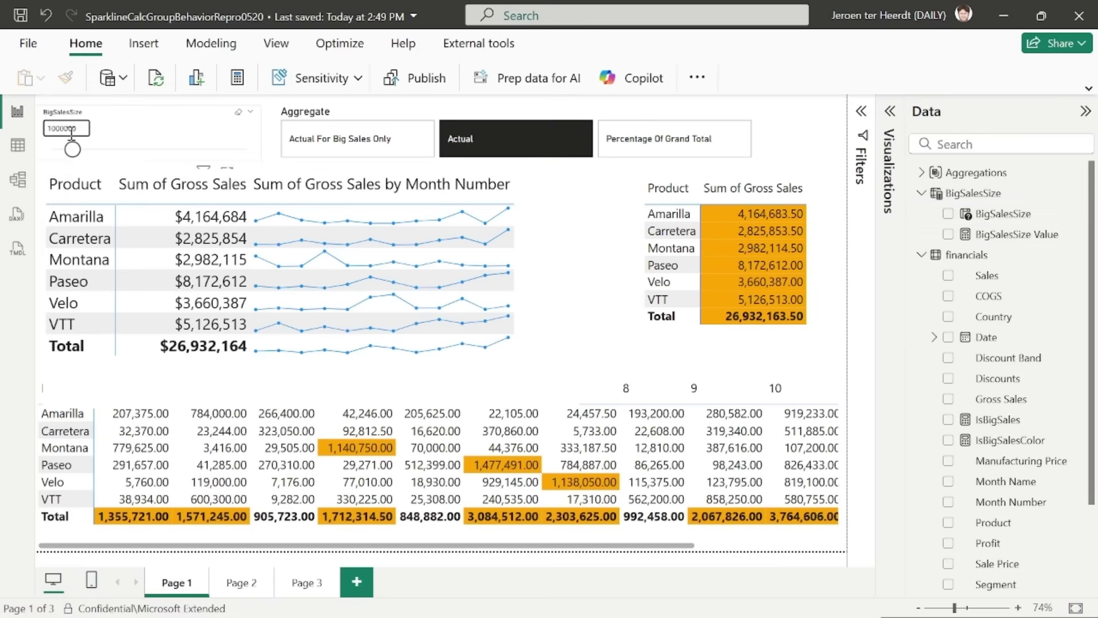
Step: Inspect the IsBigSales, Actual and Actual For Big Sales Only formulas in the model view
click(1033, 428)
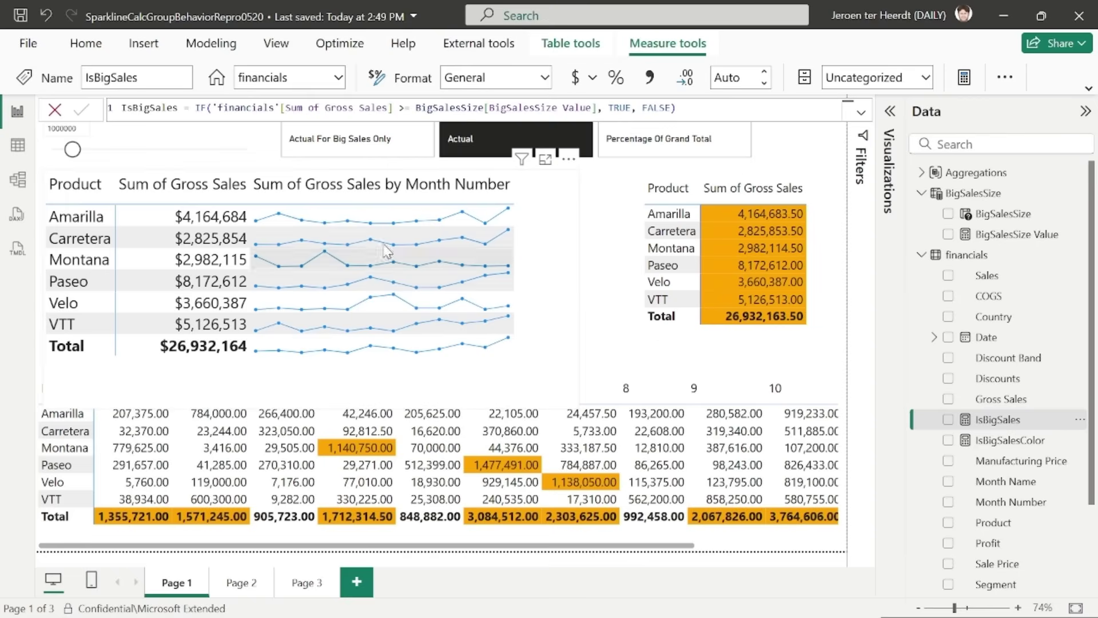
click(18, 179)
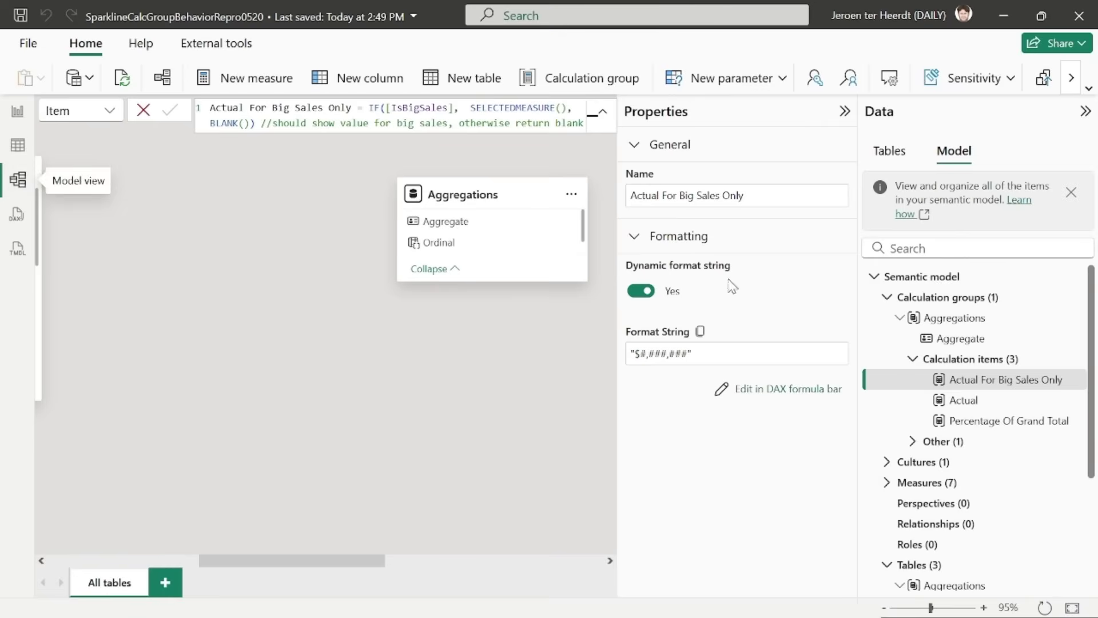
click(1038, 402)
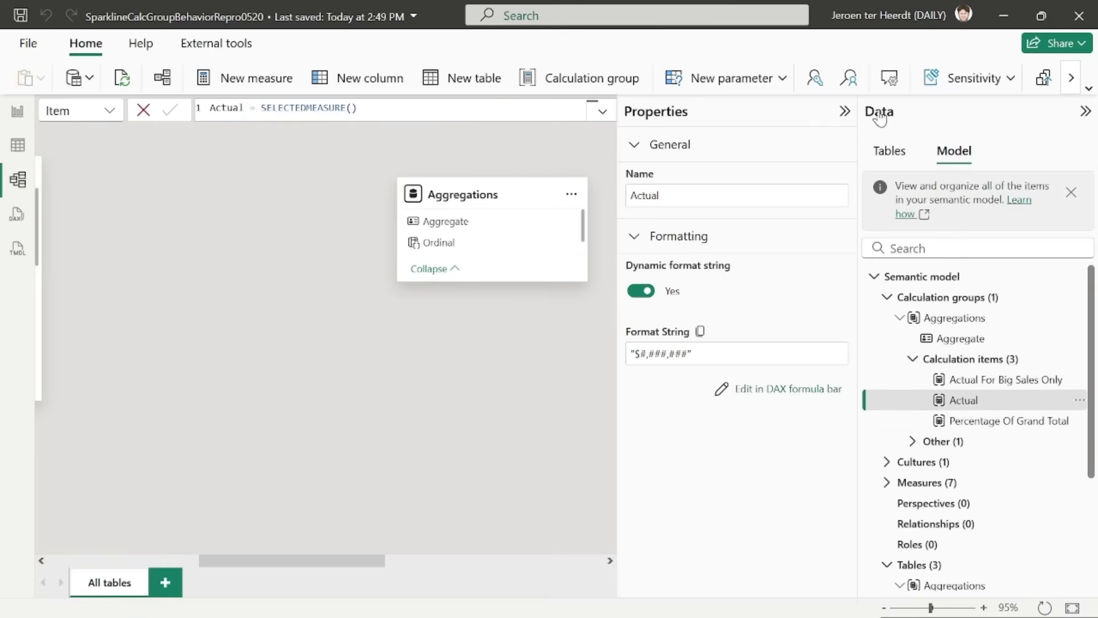
click(846, 111)
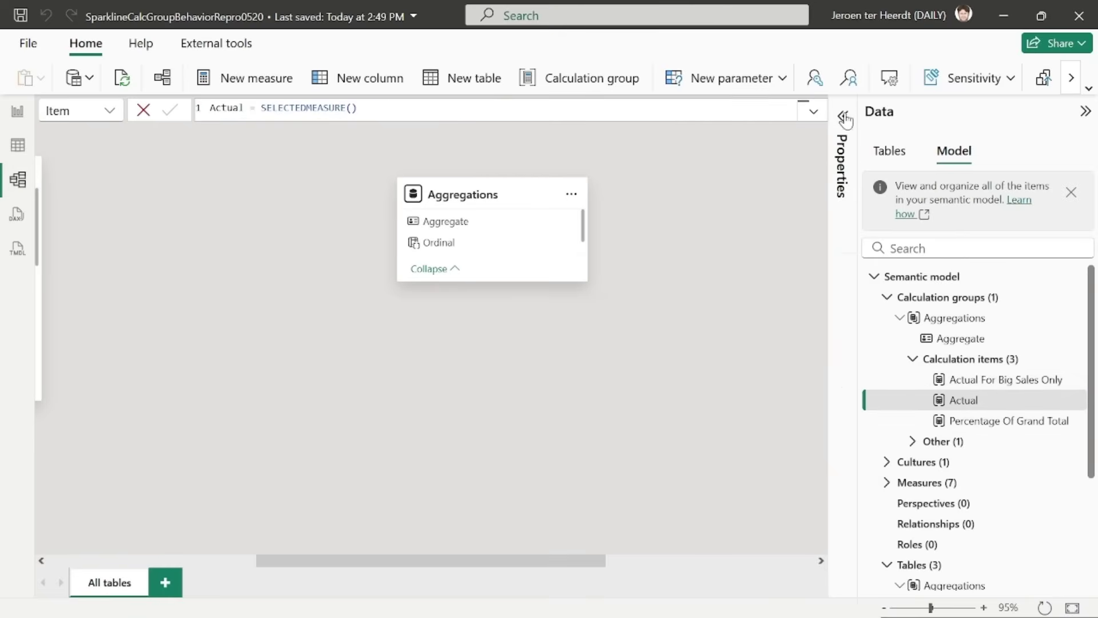
click(995, 385)
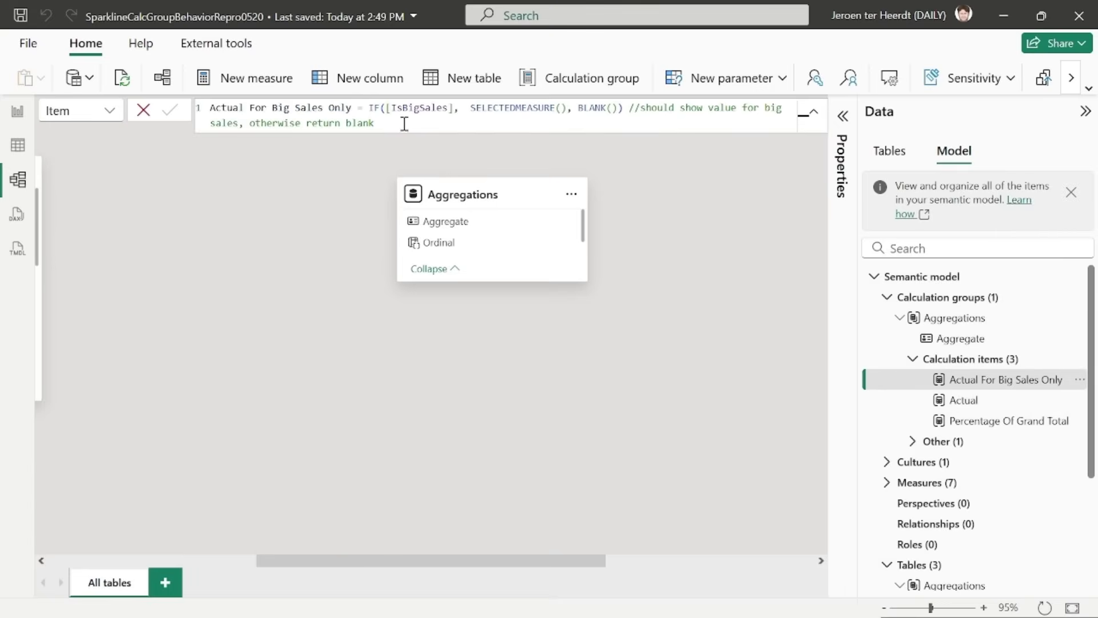
Step: Move the Actual For Big Sales Only formula's comment onto its own line, then return to the report
click(626, 108)
key(shift+Return)
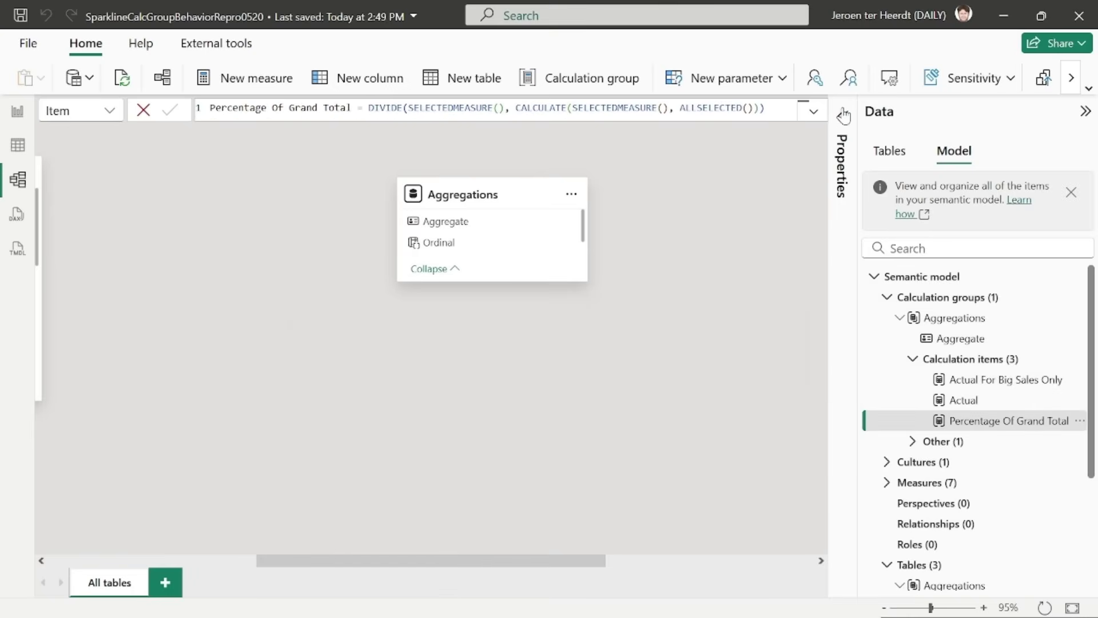
click(814, 113)
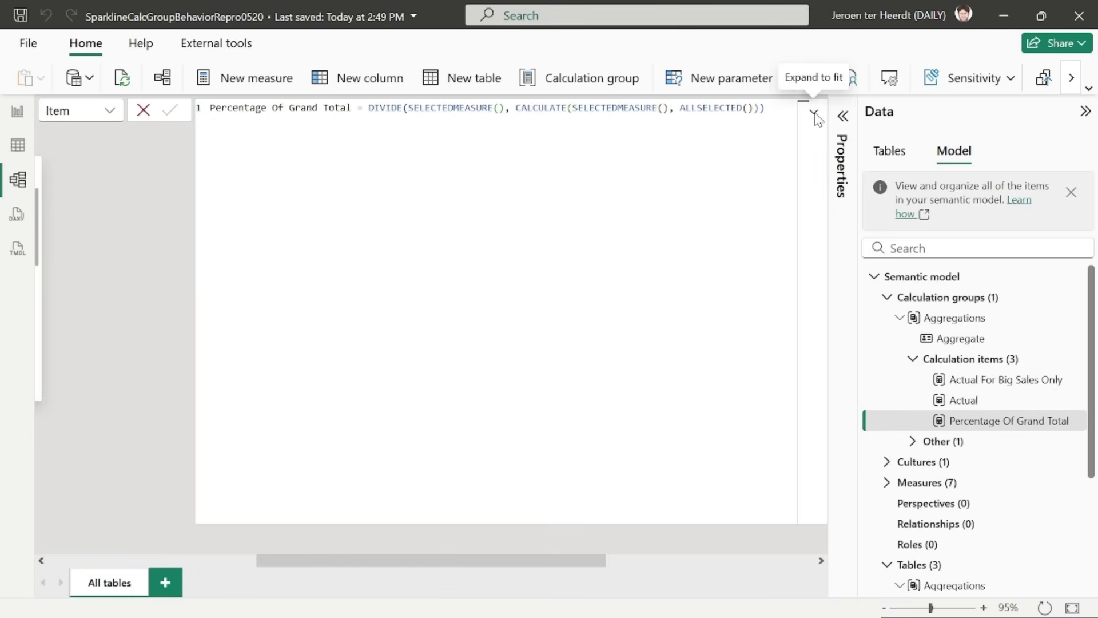
click(814, 114)
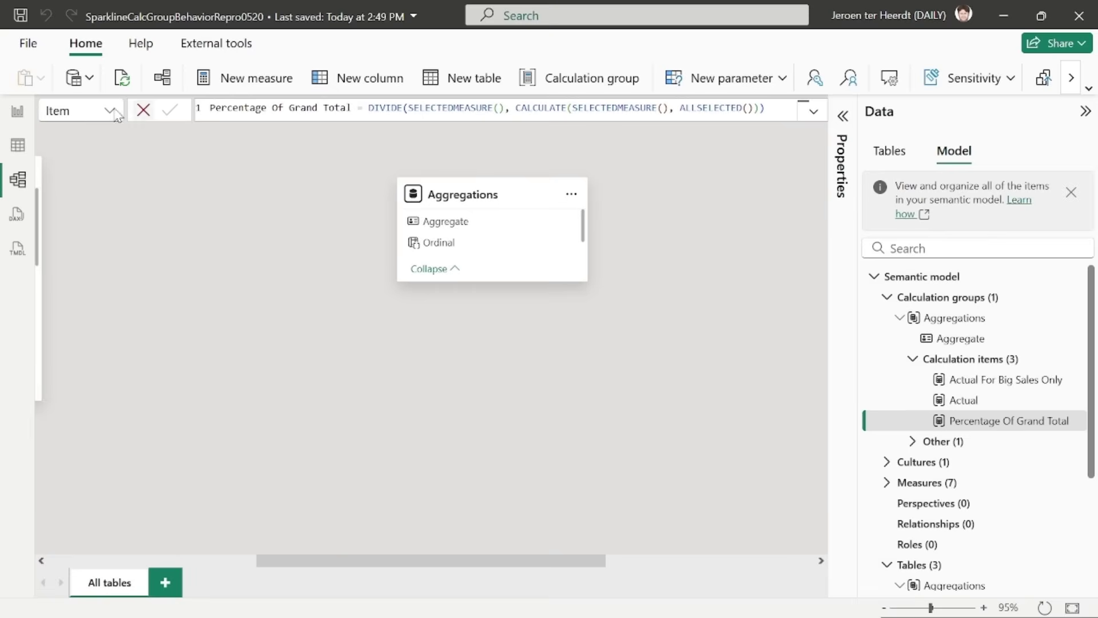
click(16, 122)
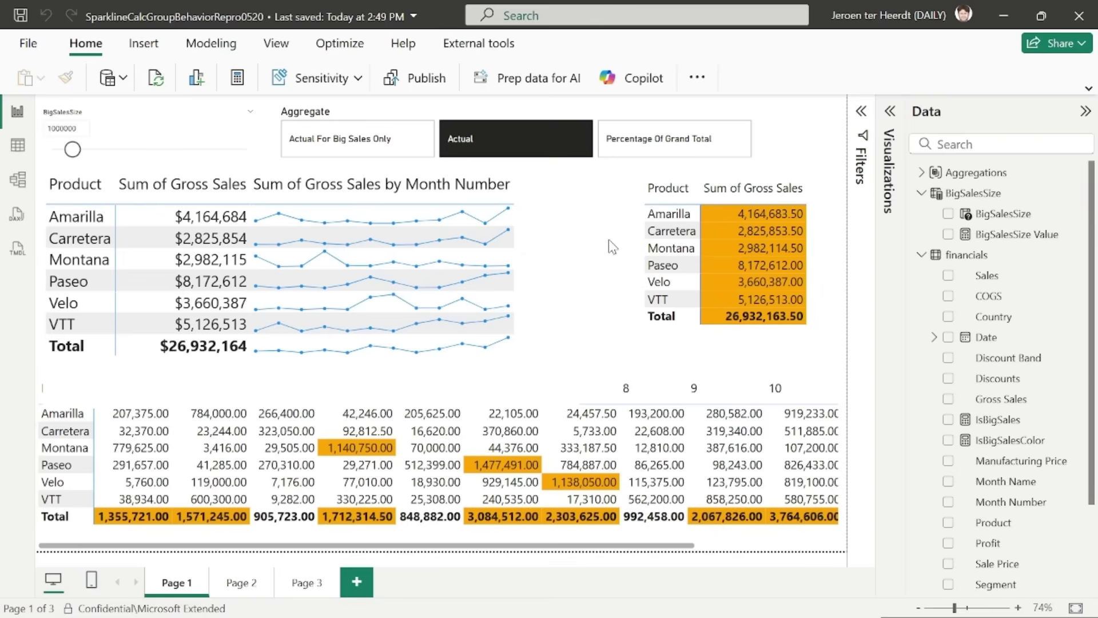
Step: Switch the Aggregate slicer to Actual For Big Sales Only and select the bottom monthly matrix
click(357, 138)
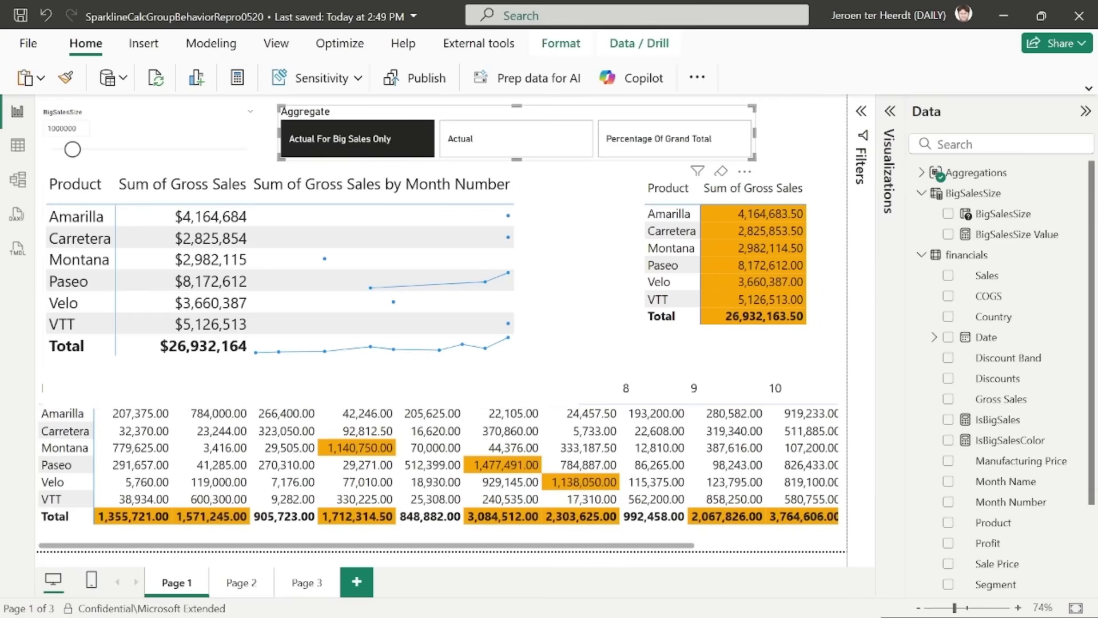
click(509, 551)
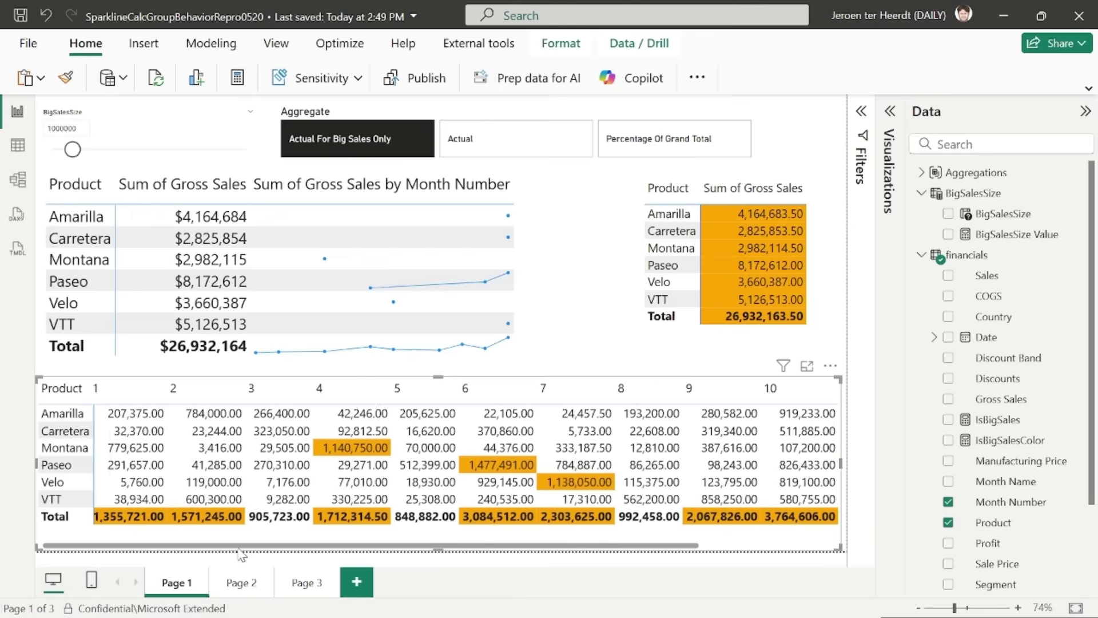
drag(240, 552, 195, 550)
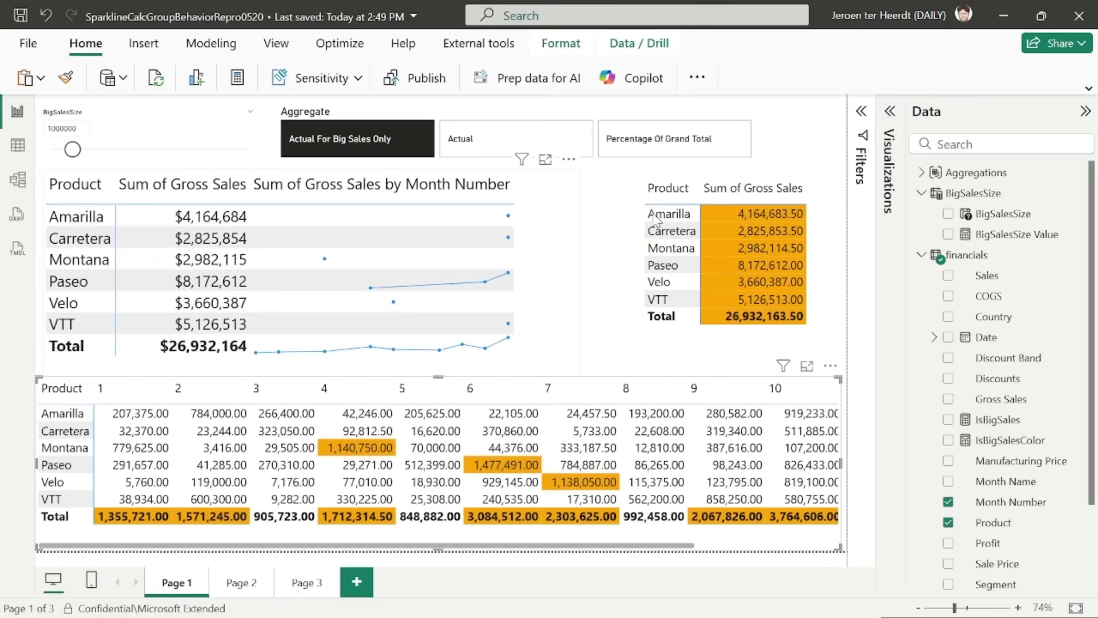
Step: Set the product table sparkline's 'Apply calculation group to' option to Entire sparkline
click(891, 112)
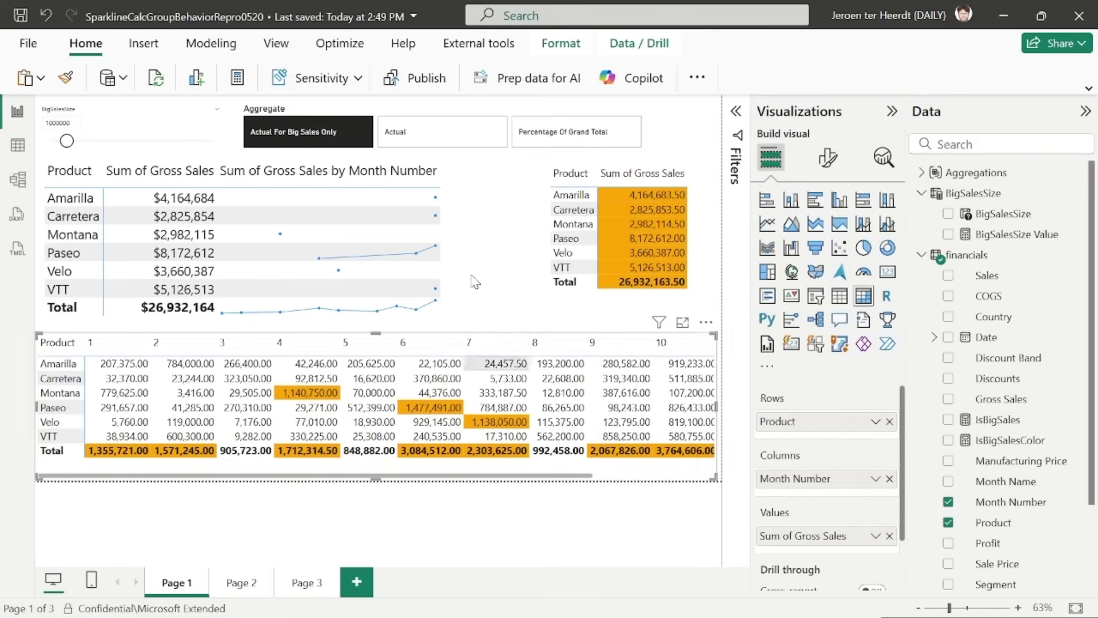
click(456, 245)
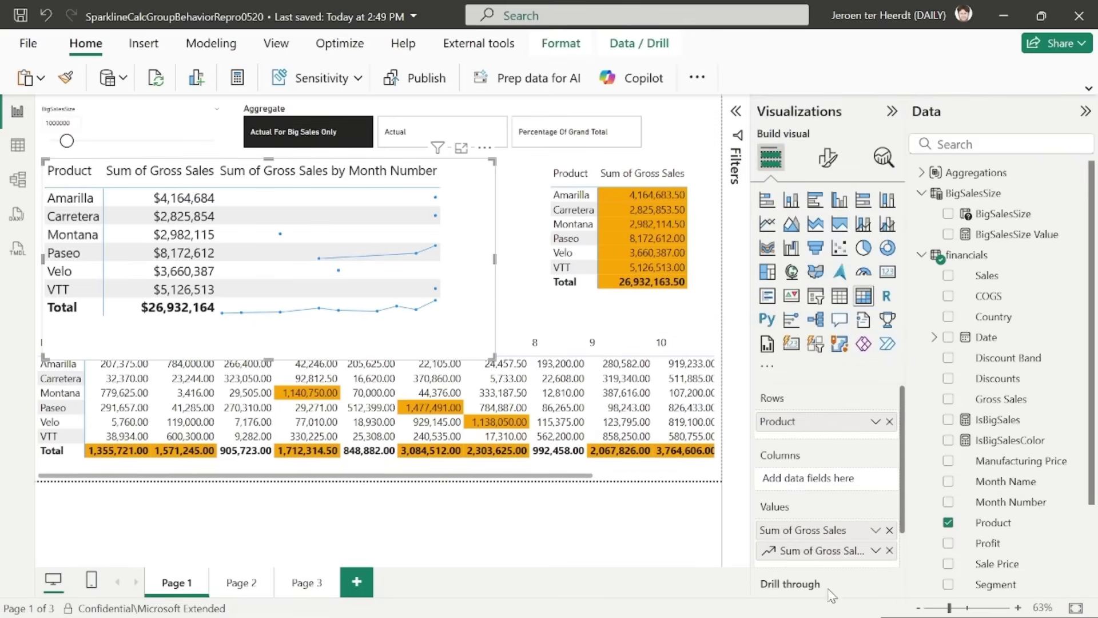
click(875, 550)
click(923, 548)
click(537, 394)
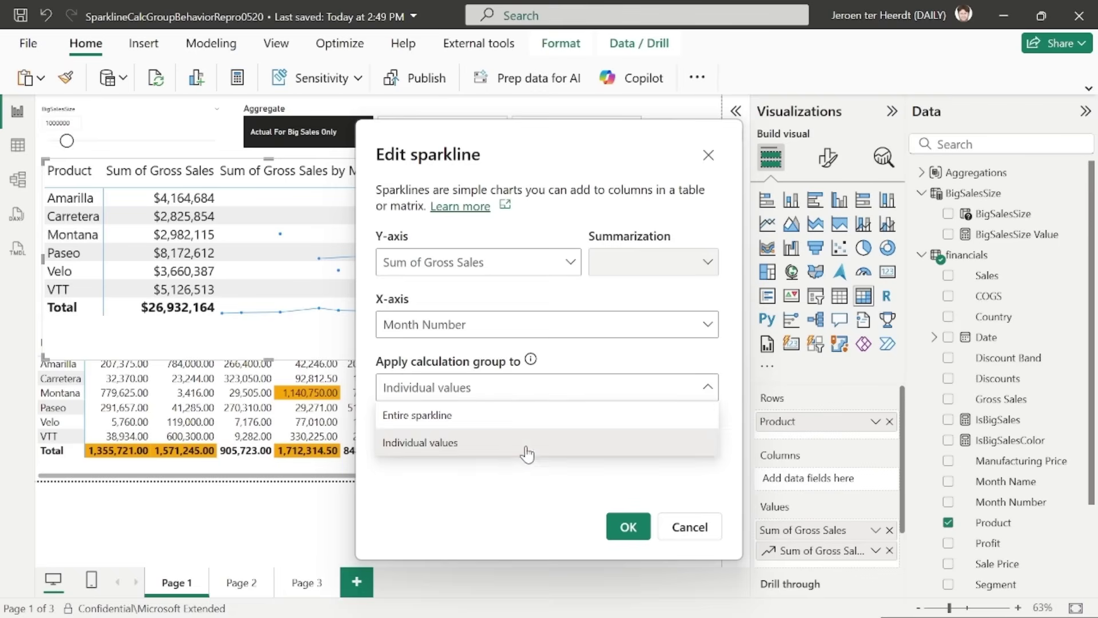
click(486, 426)
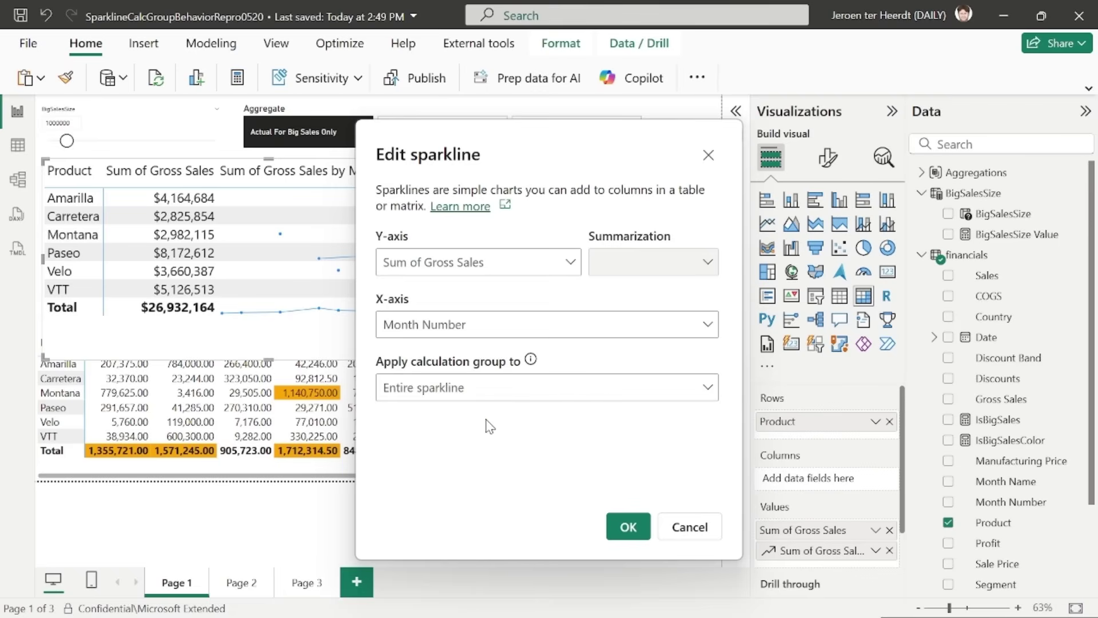
click(629, 527)
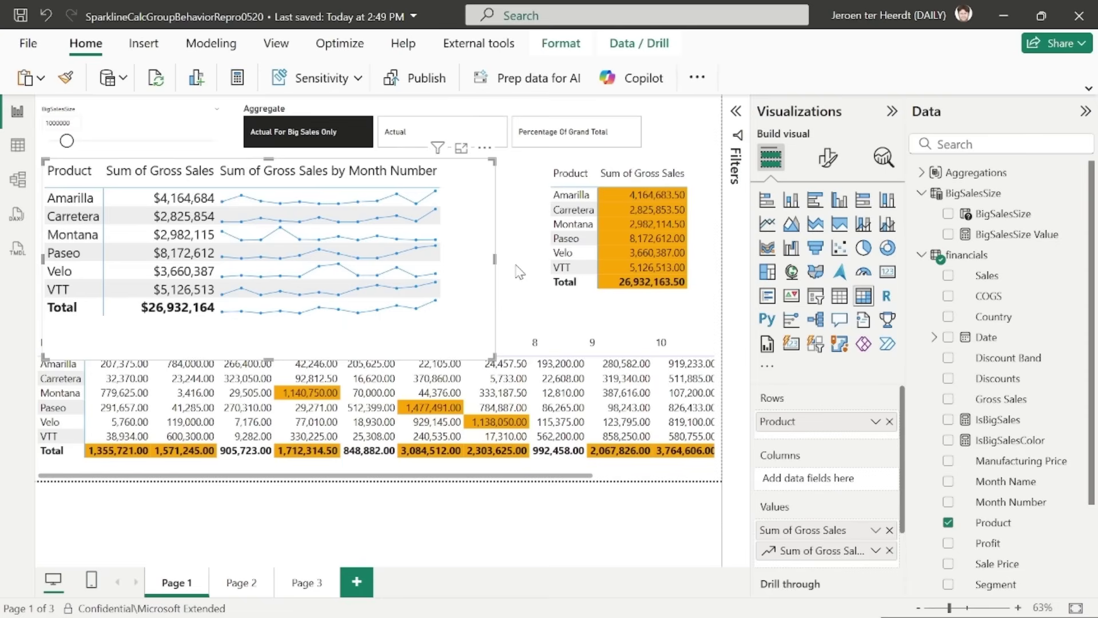
Step: Change the BigSalesSize slicer threshold from 1000000 to 3000000 and check the sparkline table
click(519, 272)
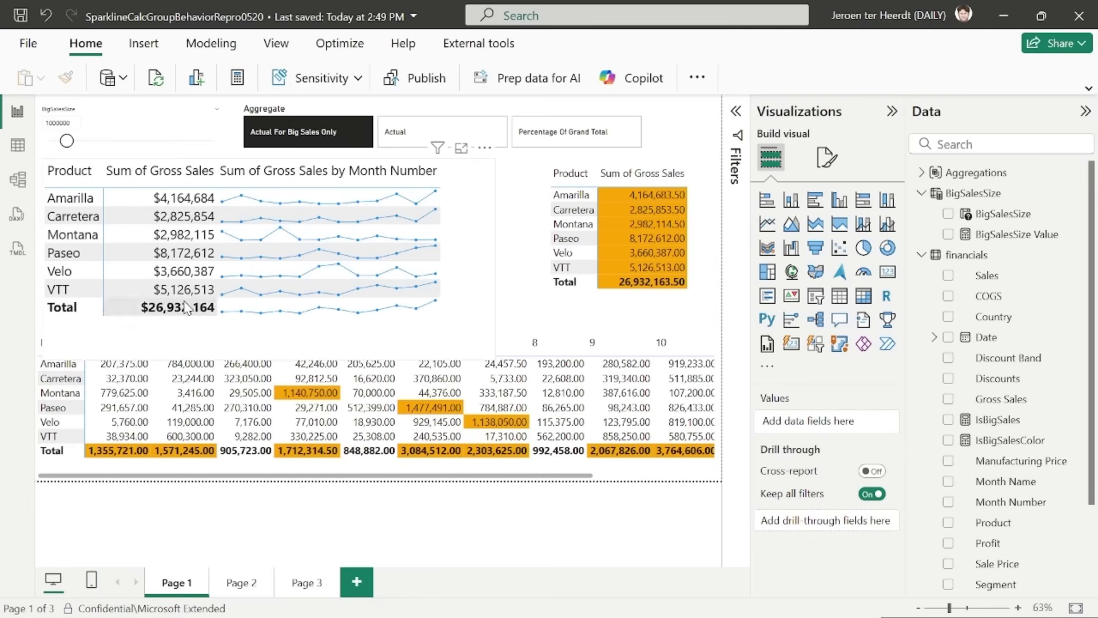
click(65, 121)
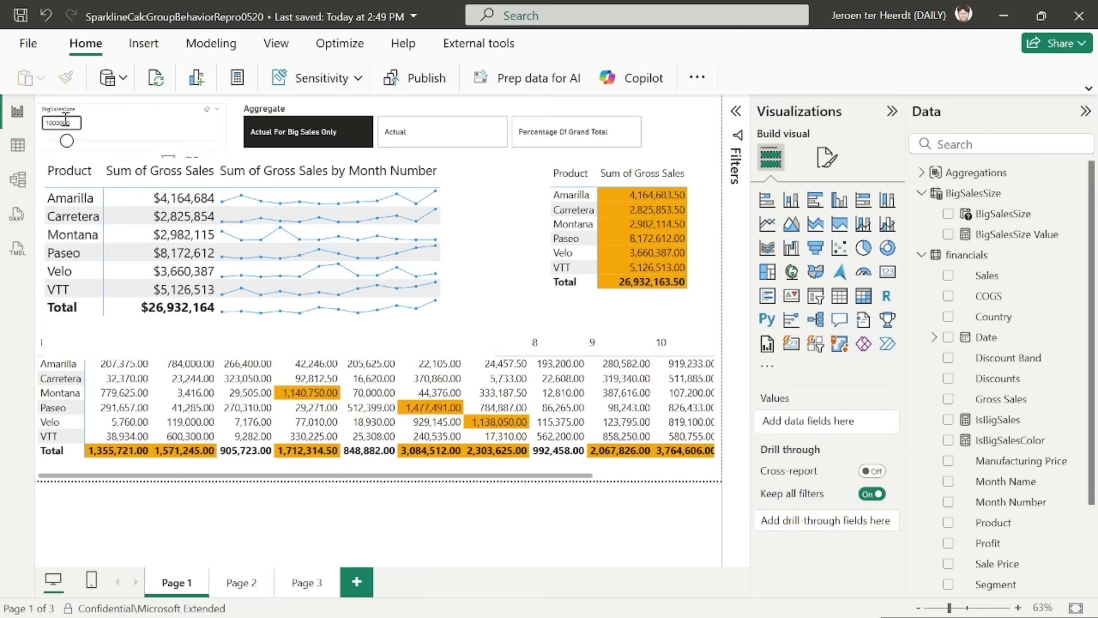
text(3)
key(Return)
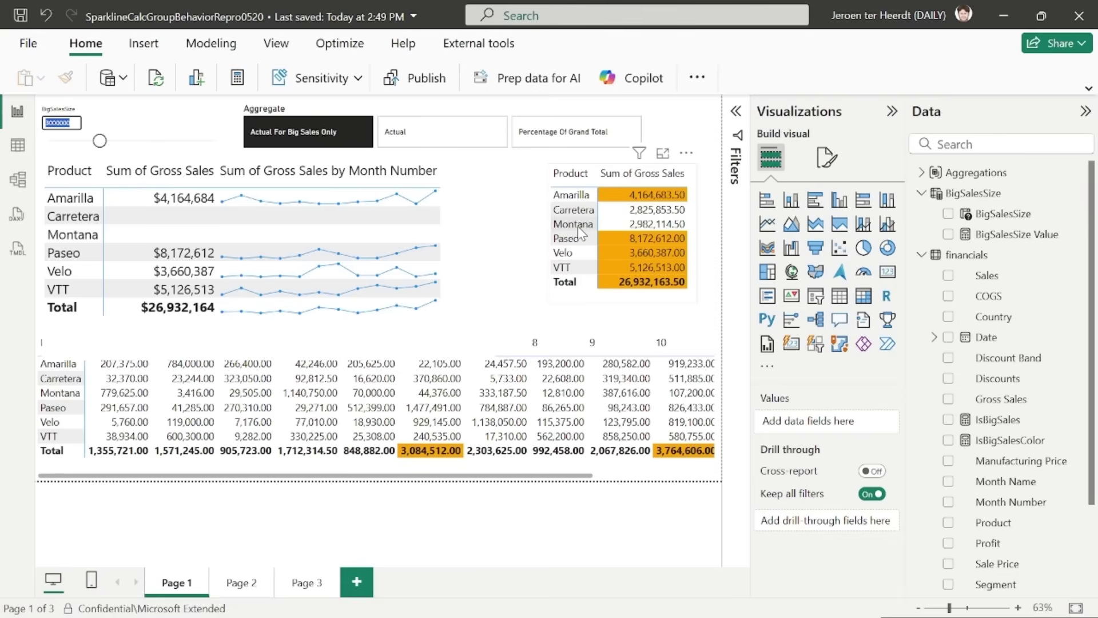
click(482, 220)
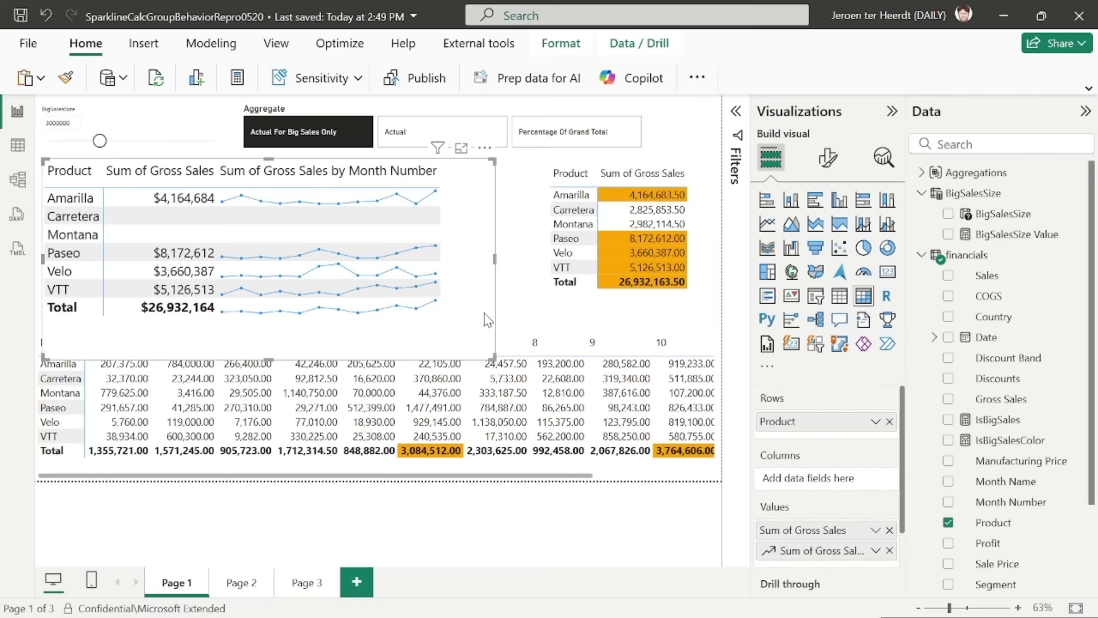
click(509, 335)
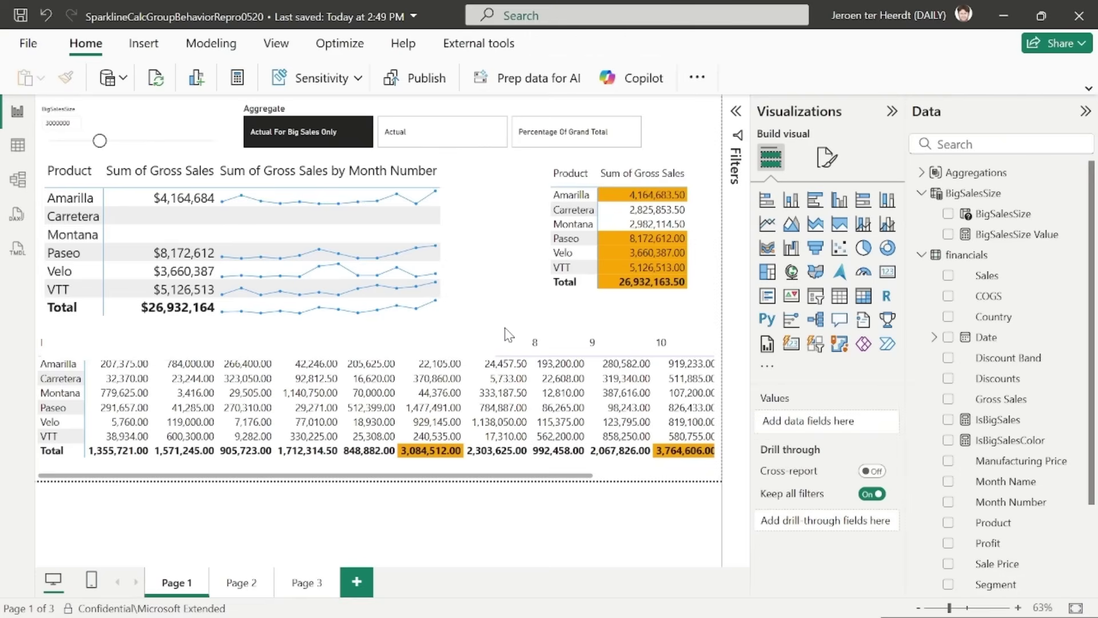
Step: Switch the aggregate to Percentage Of Grand Total and select the matrix showing the sparkline error
click(614, 142)
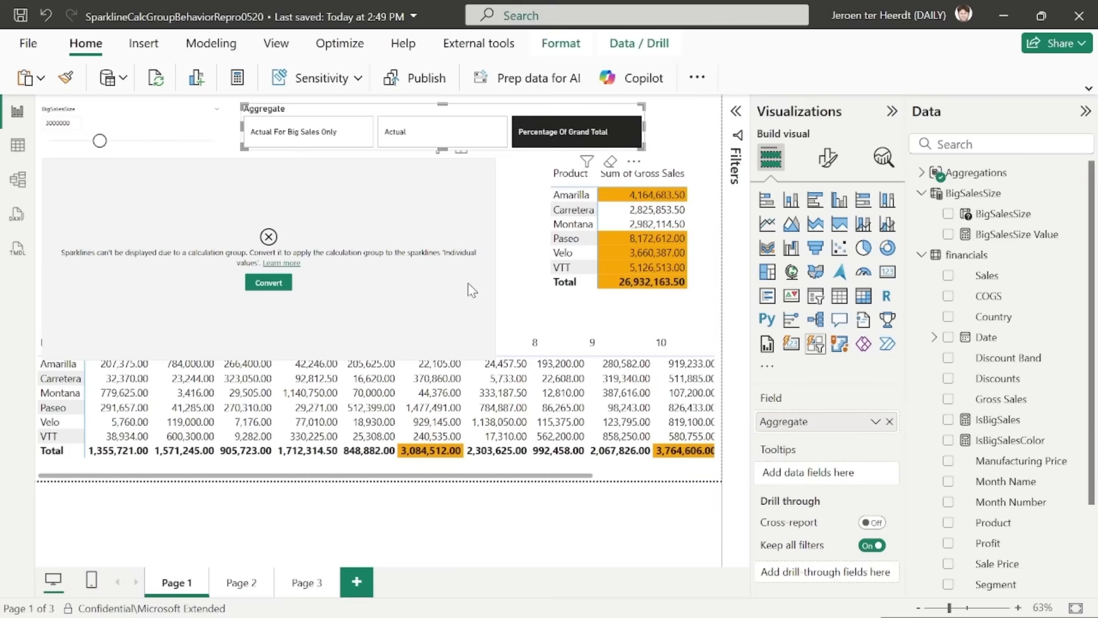
click(468, 283)
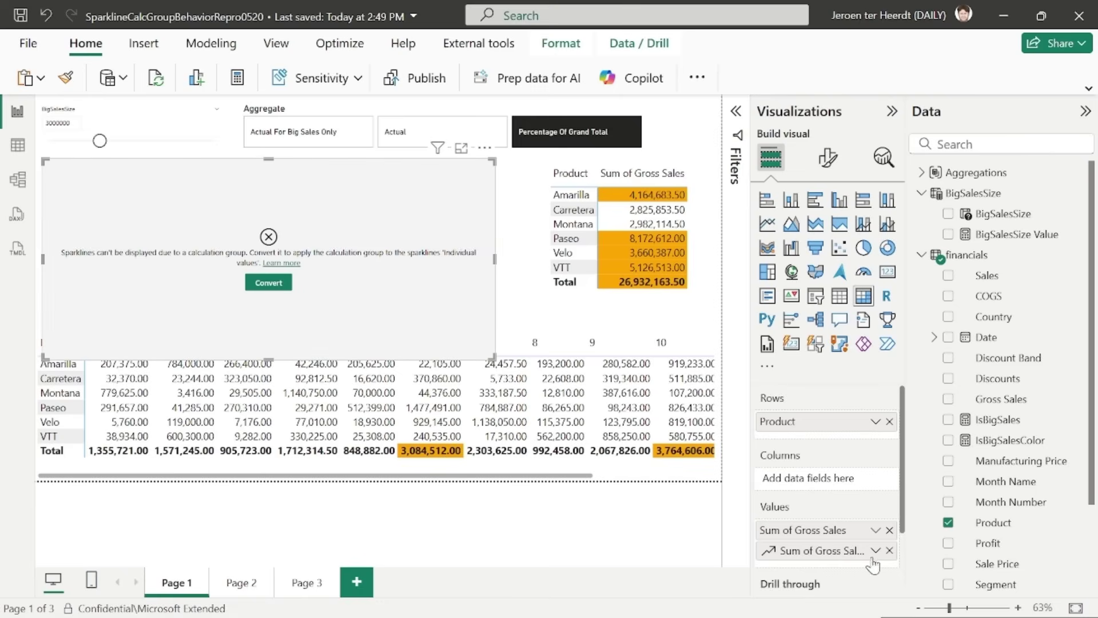
Step: Convert the calculation group so the matrix sparklines by Month Number display
click(248, 289)
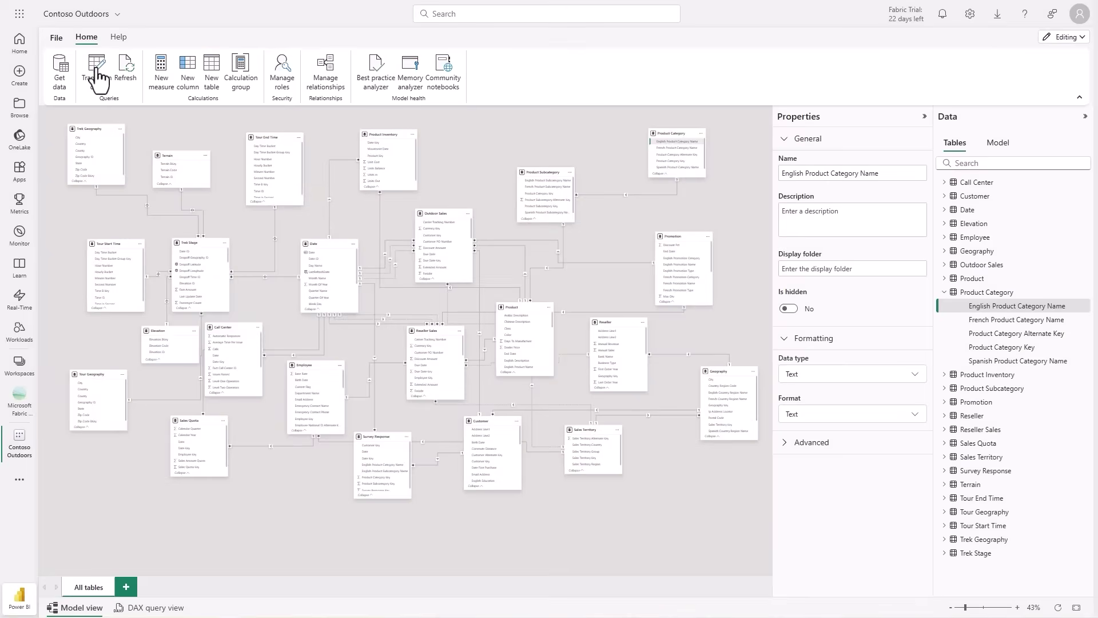
Step: Open the model in Power Query and preview the Employee query's columns
click(99, 76)
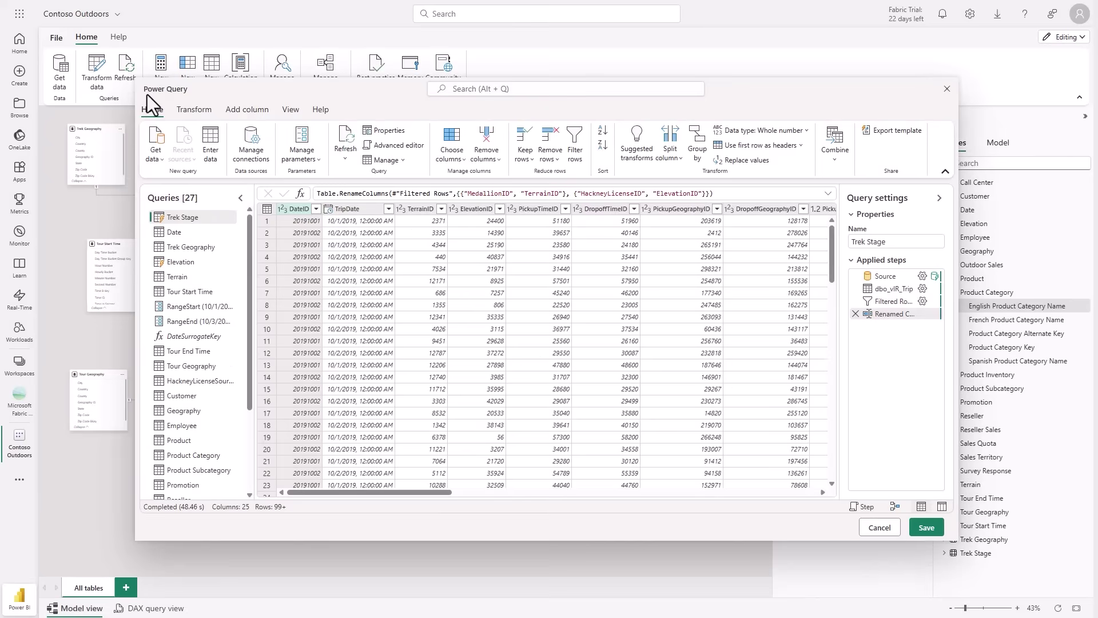
click(161, 160)
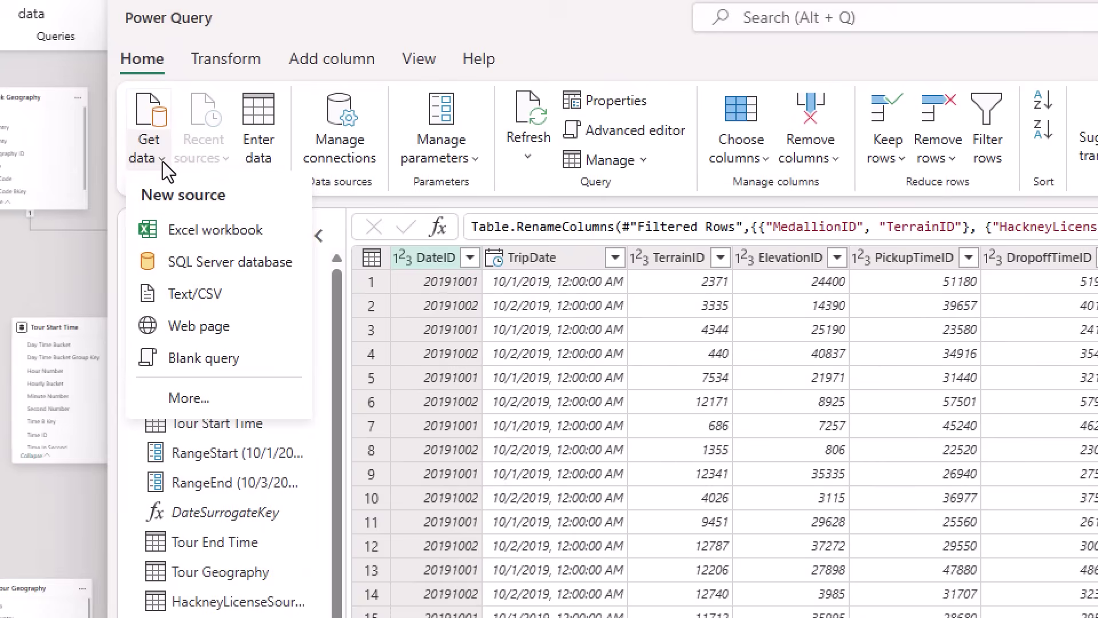
click(163, 161)
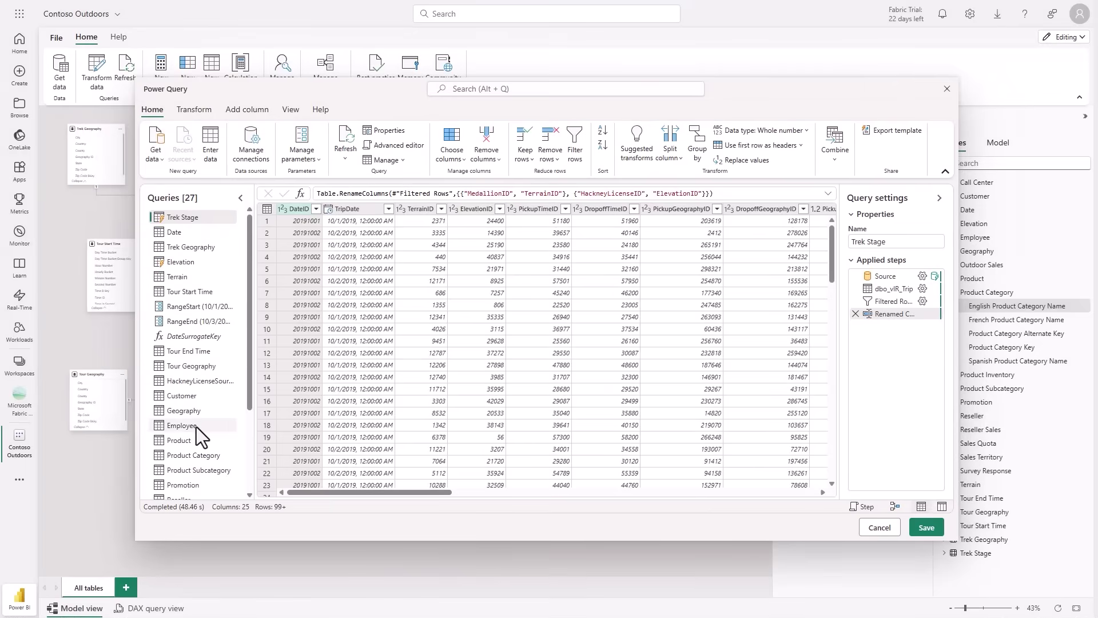
click(197, 427)
scroll(197, 427, down, 3)
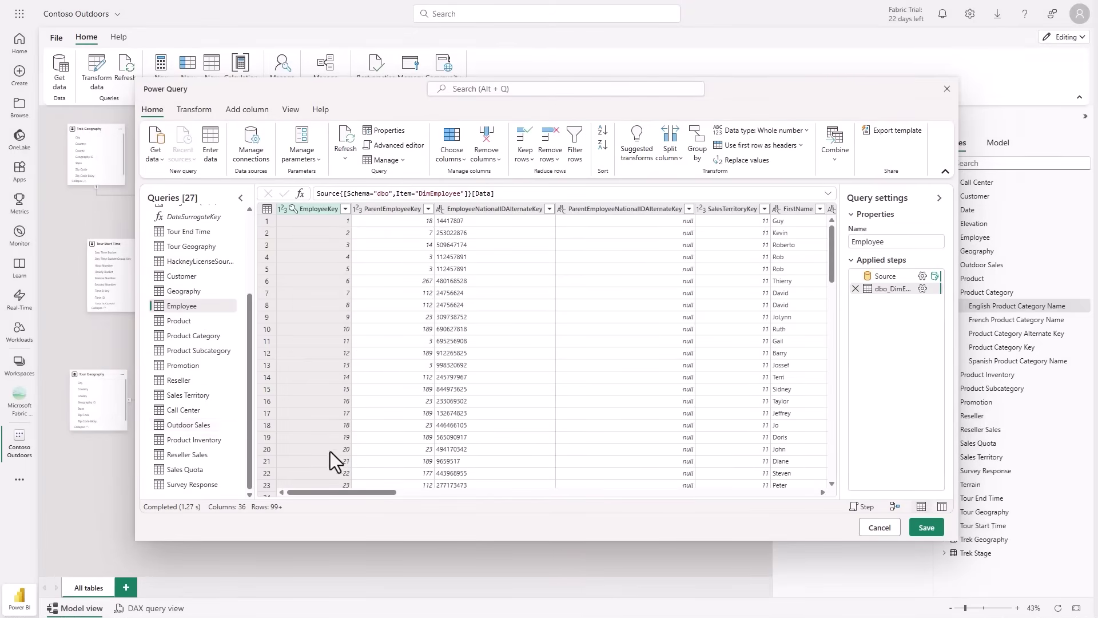
drag(347, 495, 362, 495)
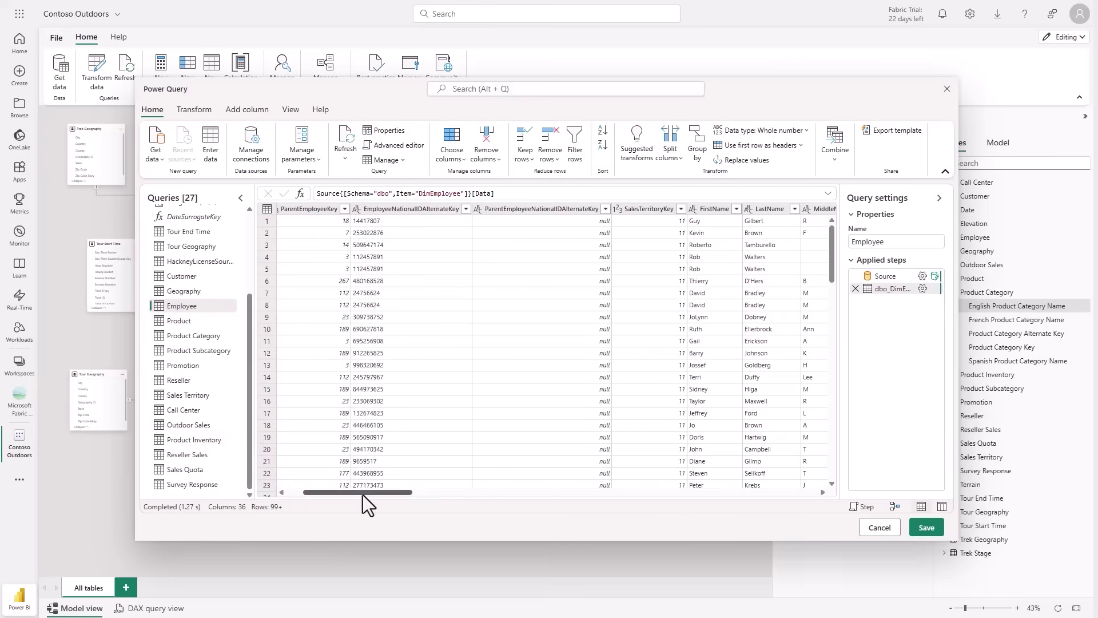
Step: Add a custom column FirstAndLastName with formula [FirstName] & " " & [LastName]
click(239, 112)
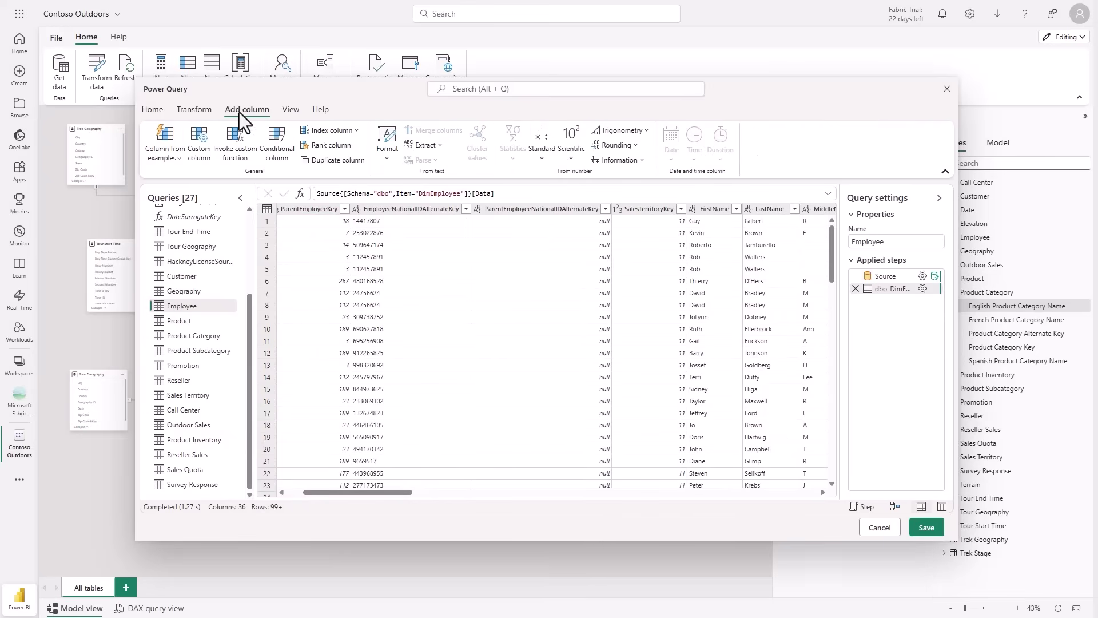
click(207, 144)
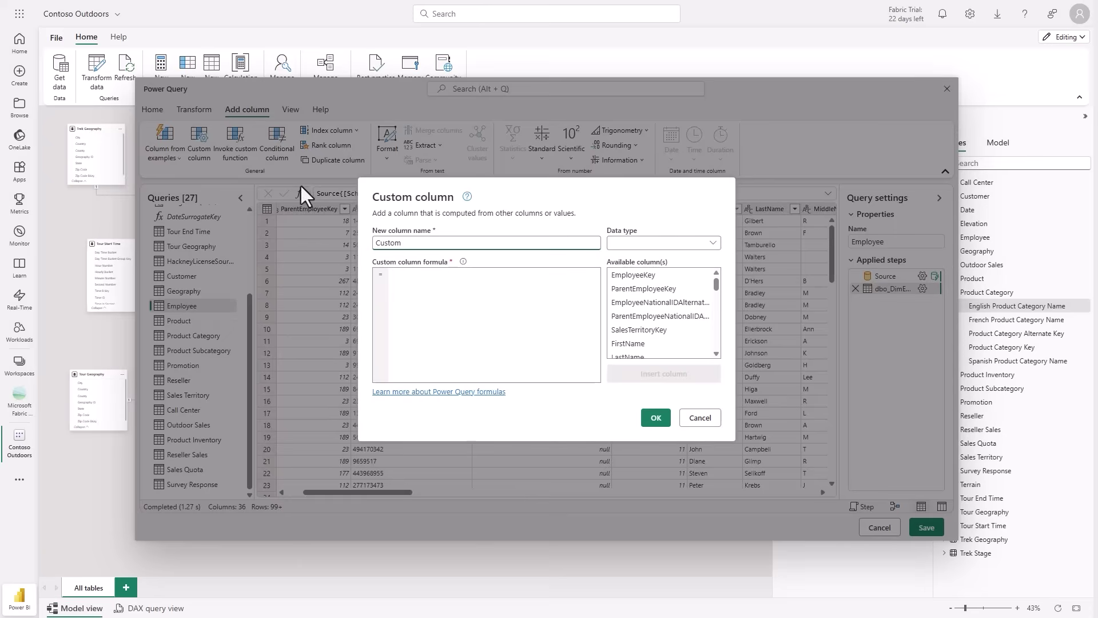
drag(418, 242, 369, 243)
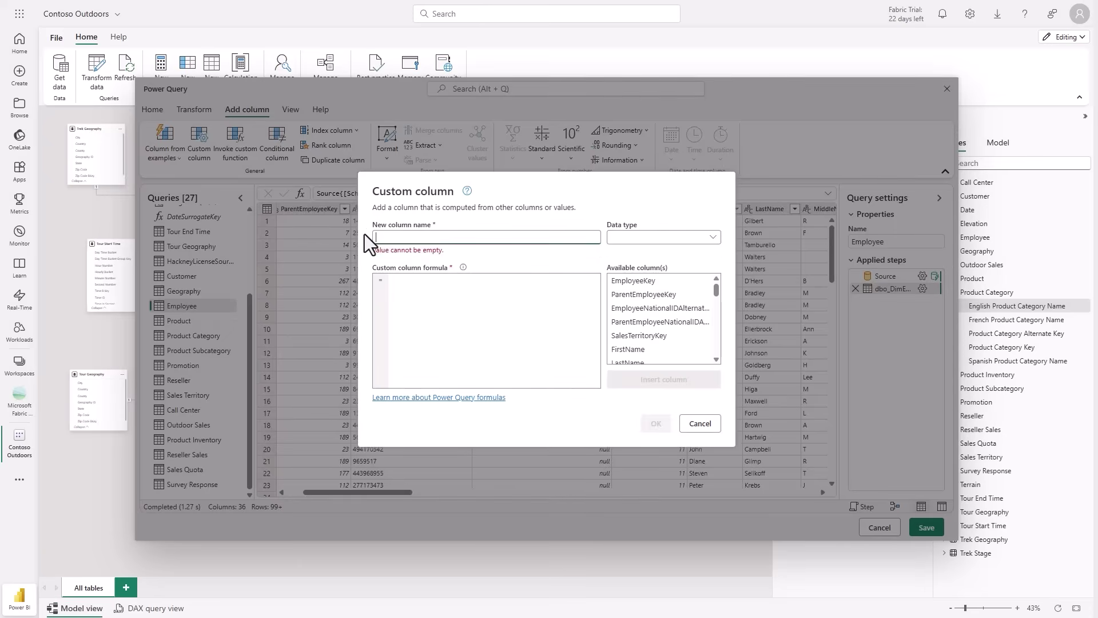
text(FirstAndLastName)
click(670, 346)
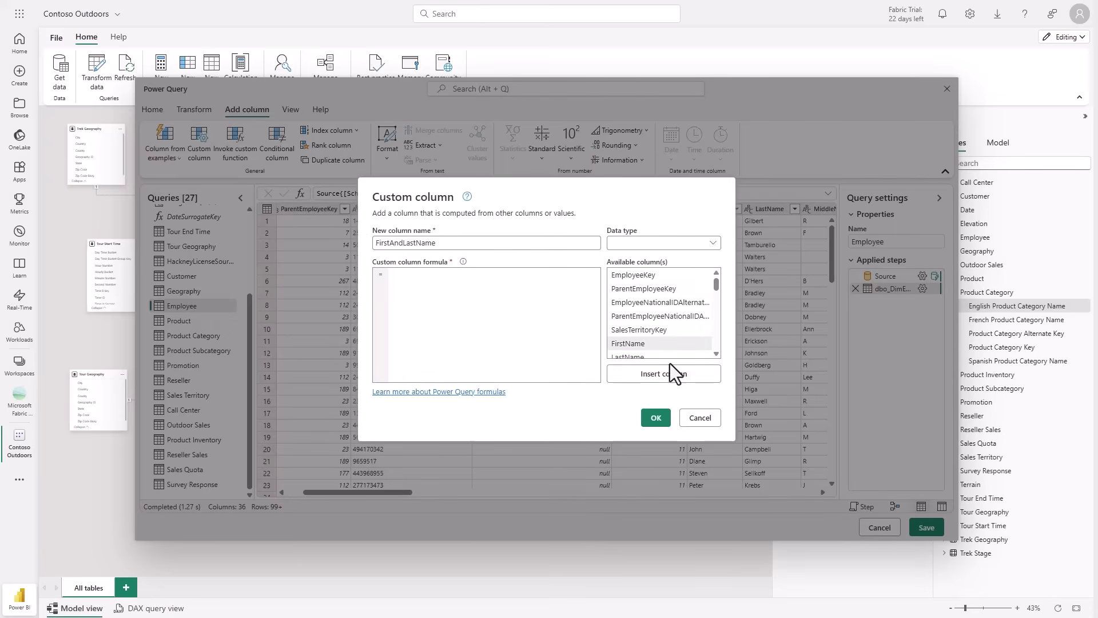
click(664, 374)
click(542, 311)
text(& " " &)
click(625, 356)
click(652, 374)
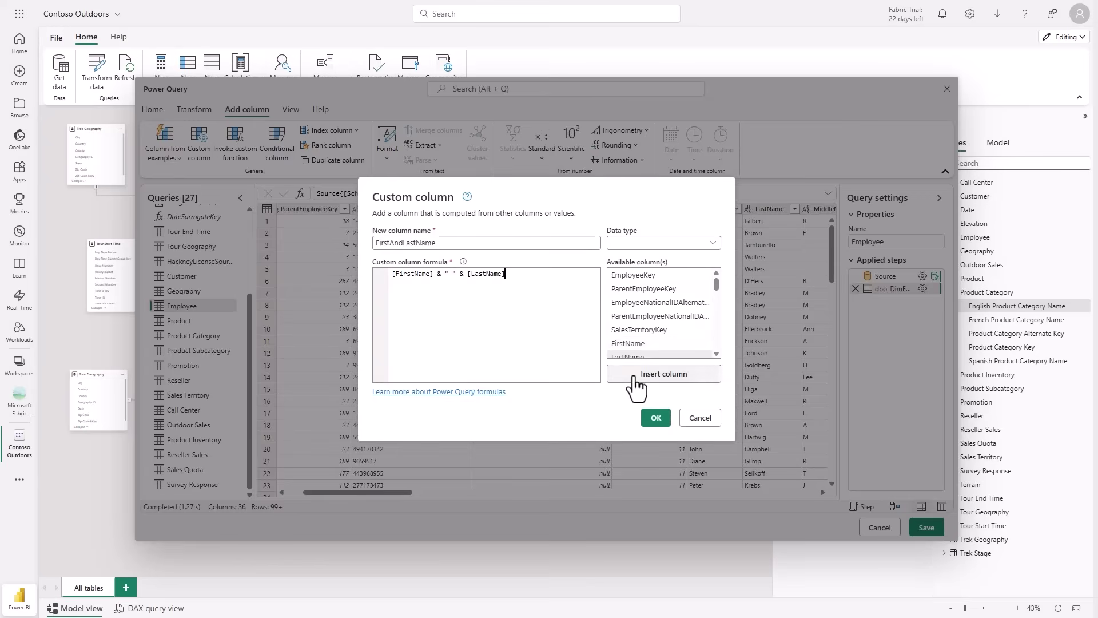
click(656, 417)
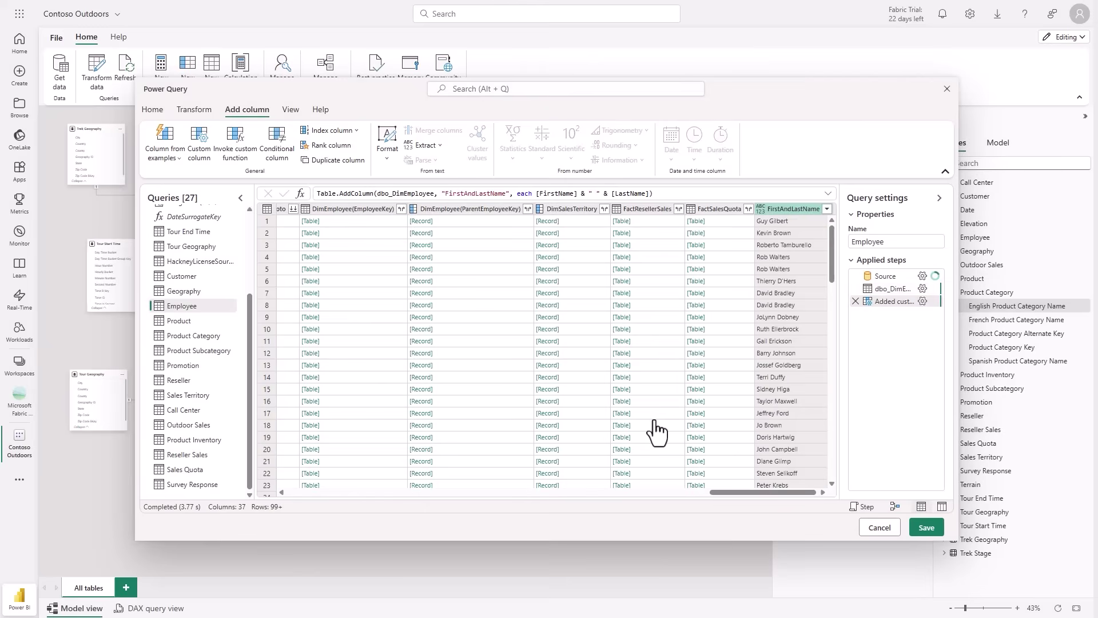
Step: Scroll the Employee grid and select the Title column
drag(794, 492, 501, 492)
click(423, 211)
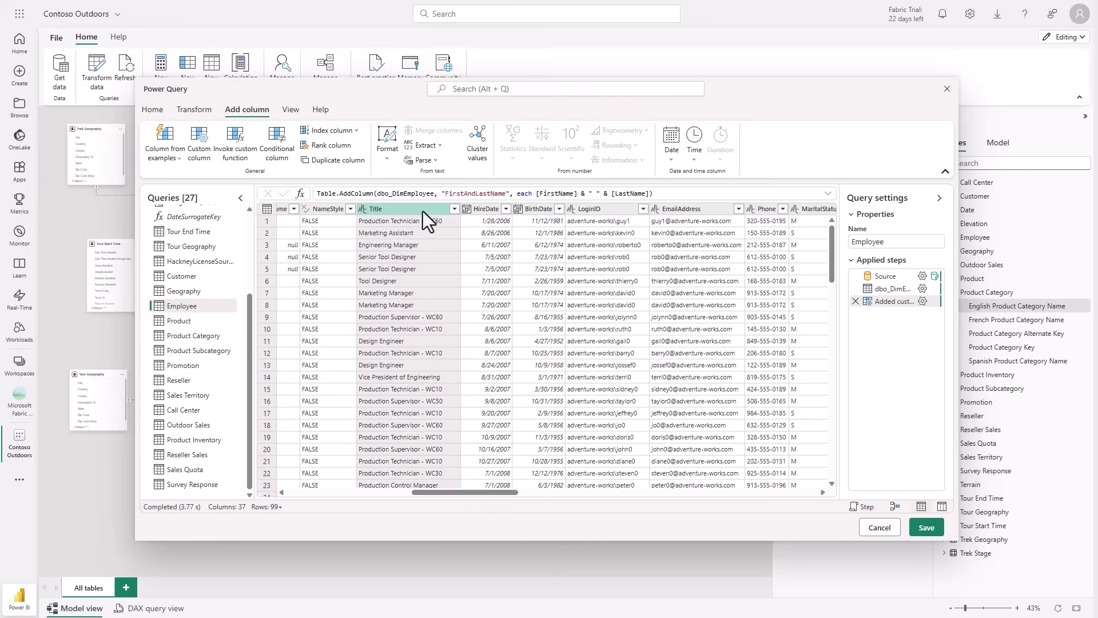
click(194, 110)
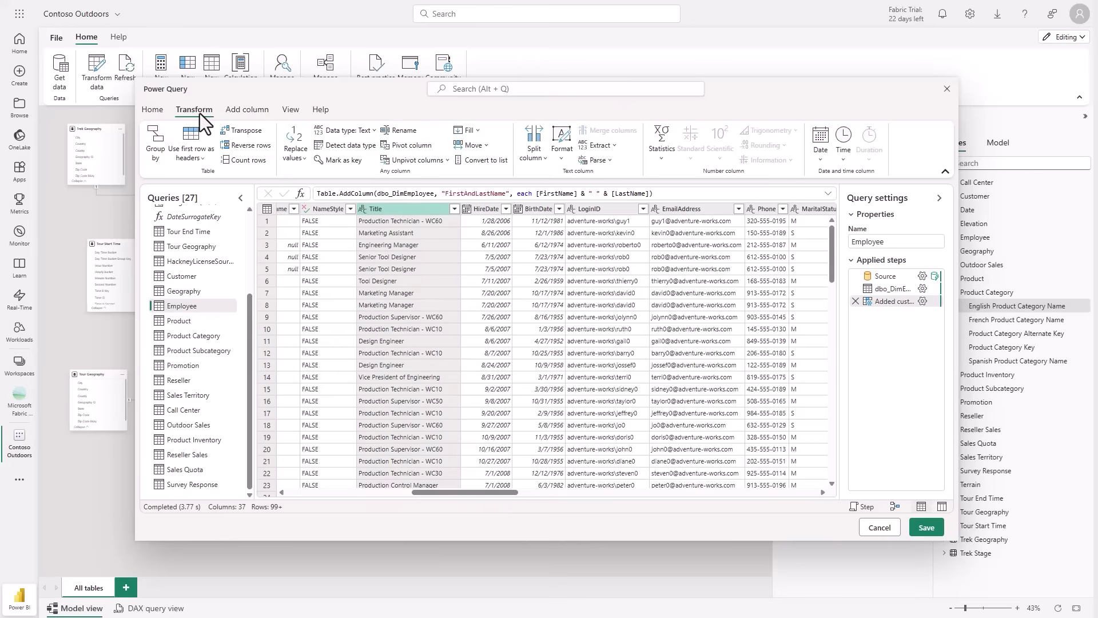
Step: Replace 'Tool Designer' with 'Junior Tool Designer' in the Title column
click(296, 157)
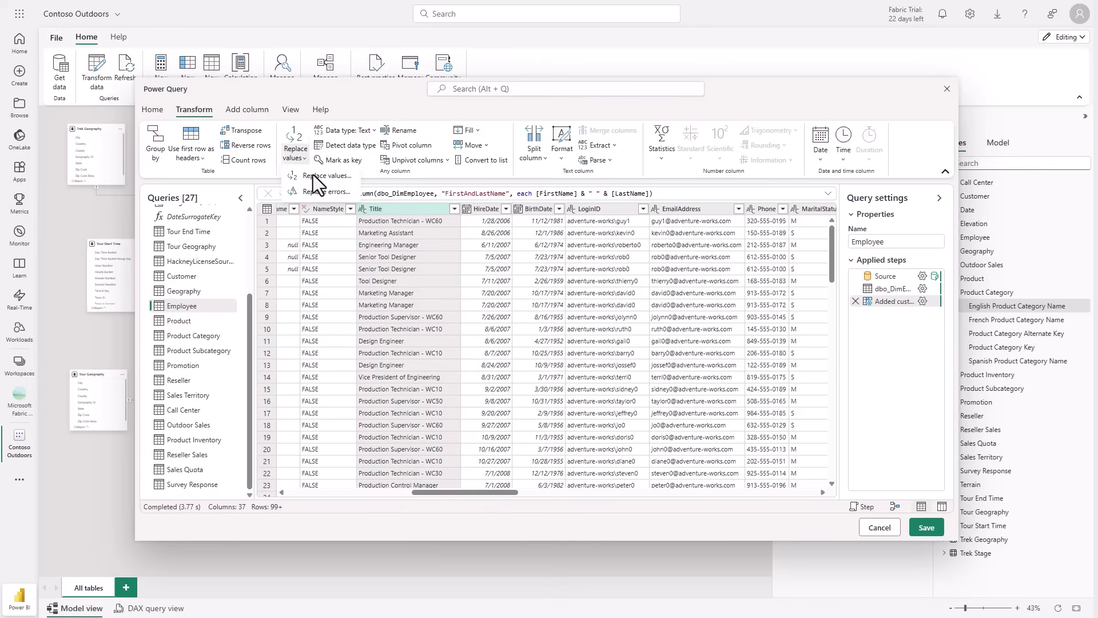
click(313, 174)
text(Tool Designer)
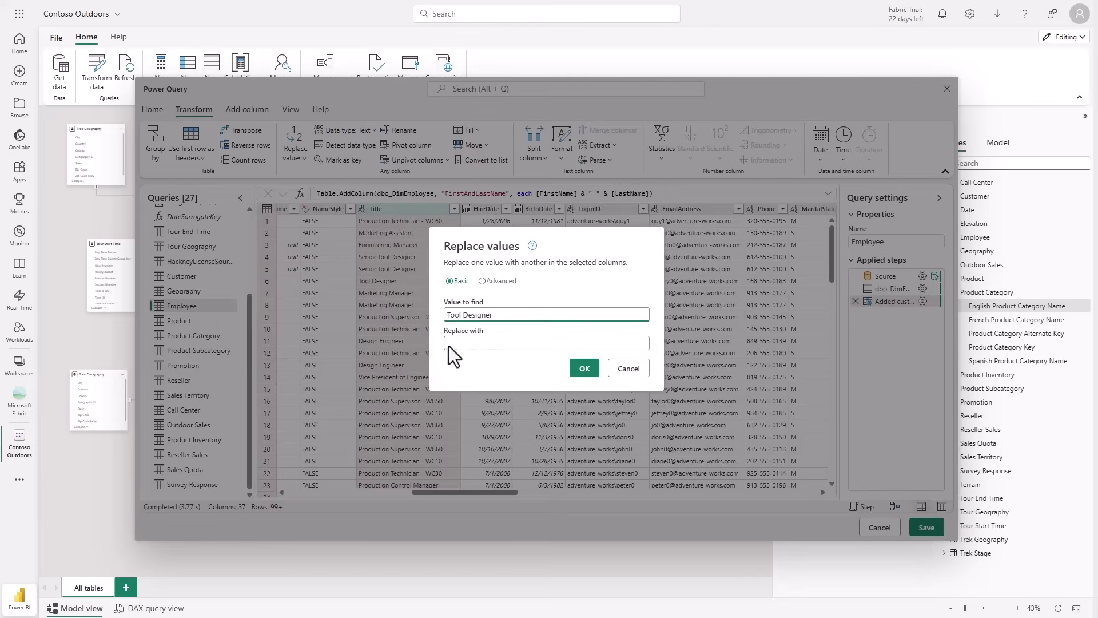
click(466, 344)
text(Junior Tool Designer)
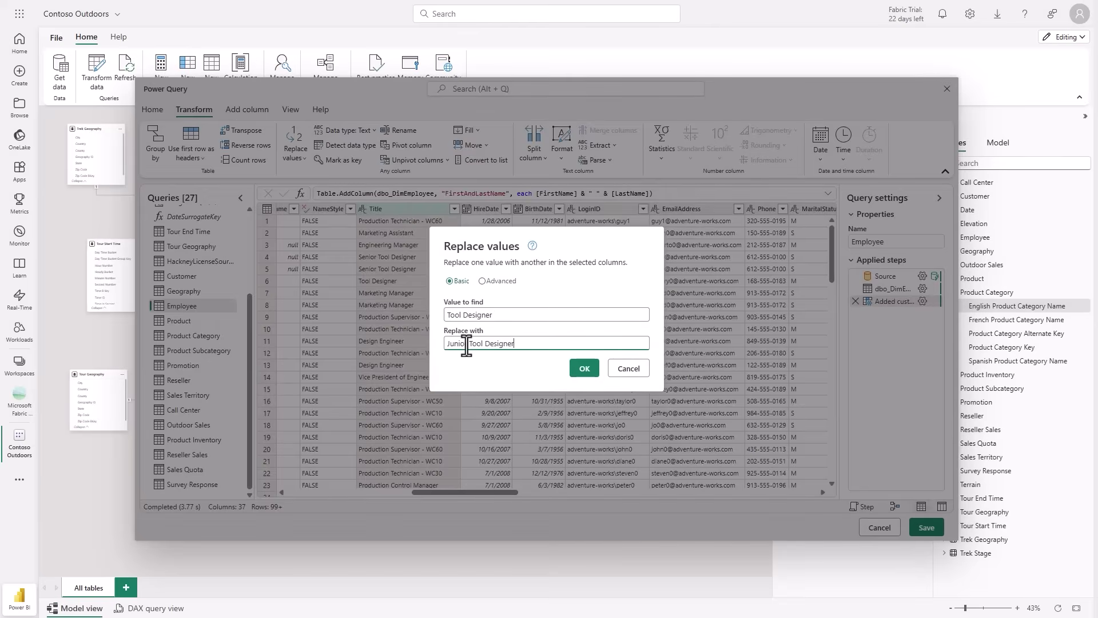
click(585, 369)
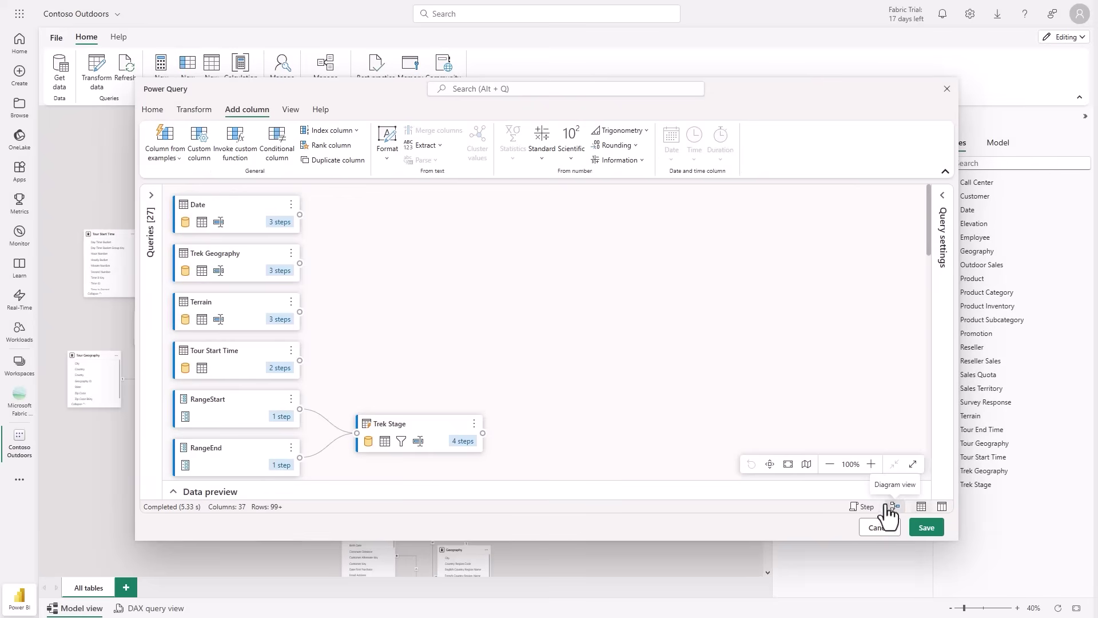
Step: Browse the step commands after the Employee query's Replaced value step, then save the changes
scroll(603, 398, down, 5)
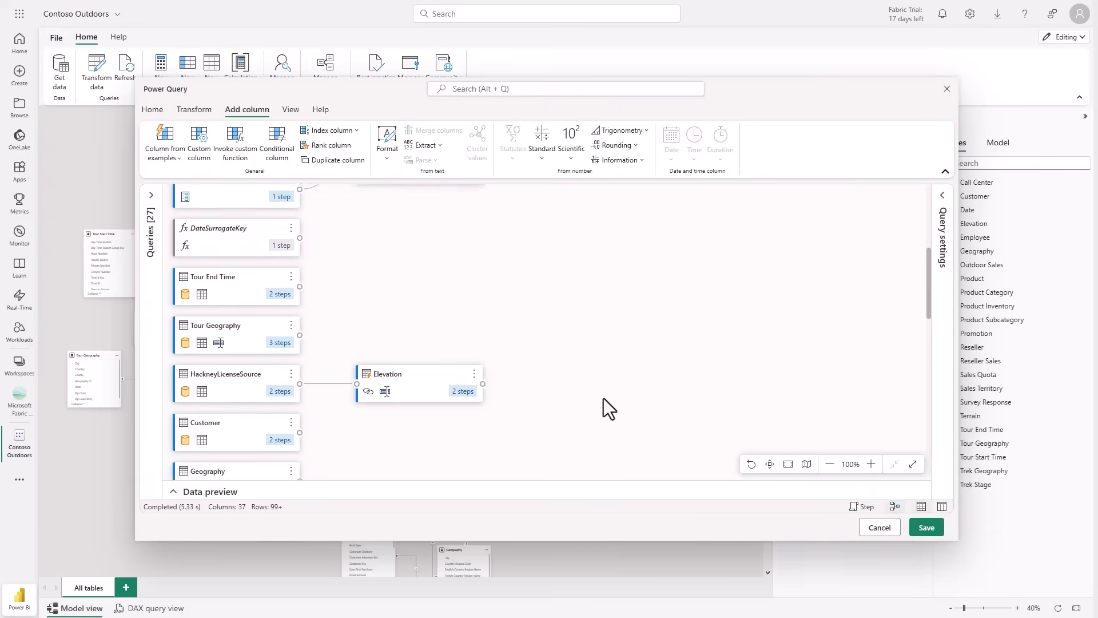
scroll(602, 398, down, 3)
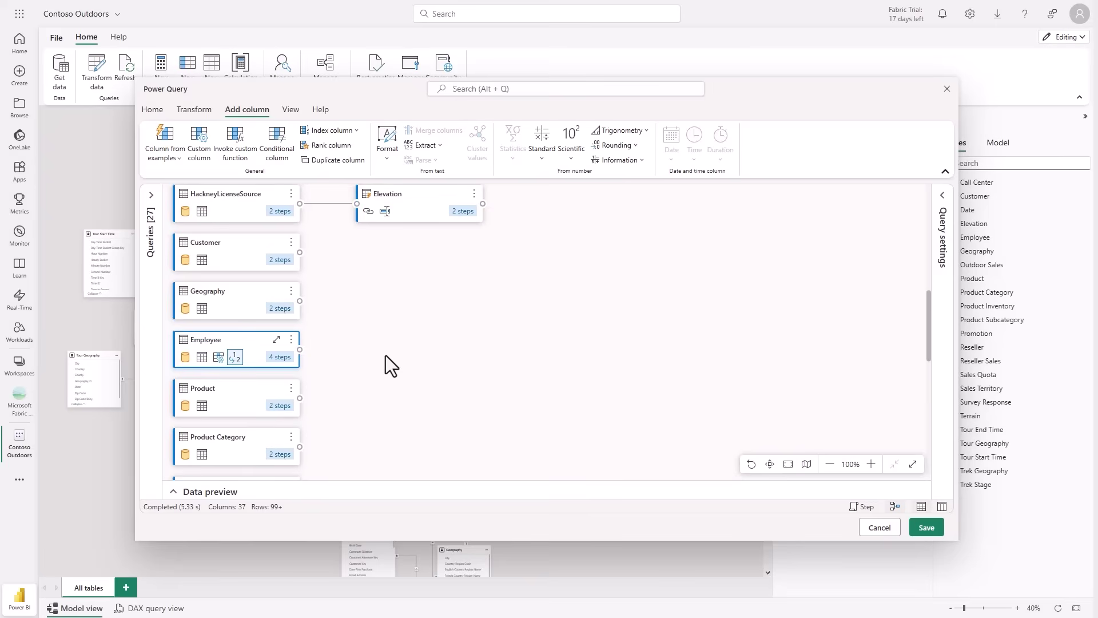
click(276, 340)
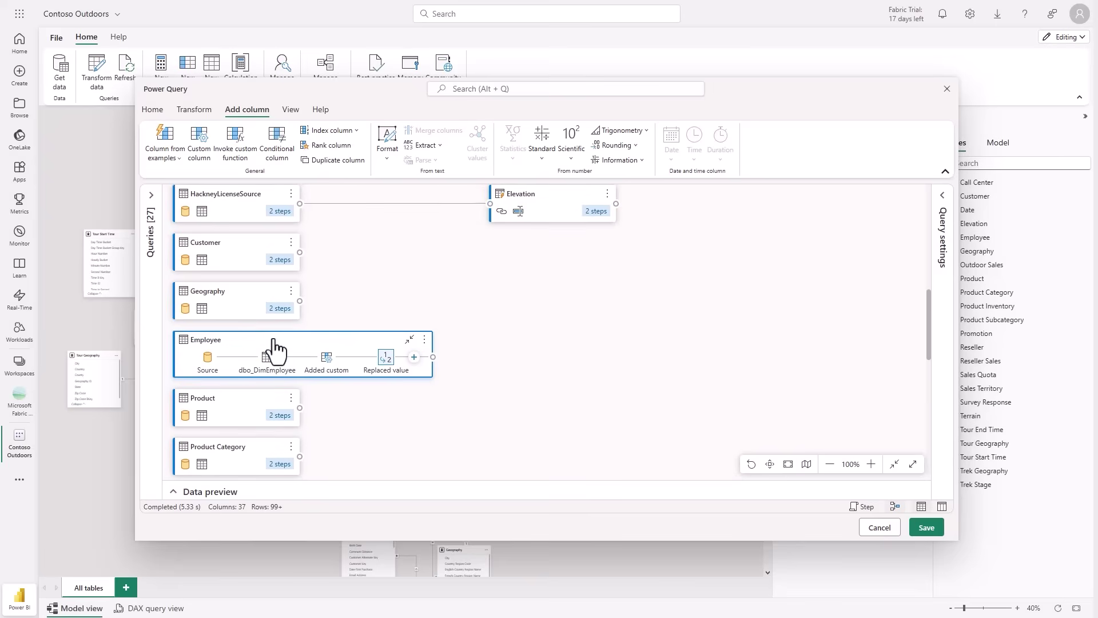
click(413, 357)
scroll(417, 307, down, 3)
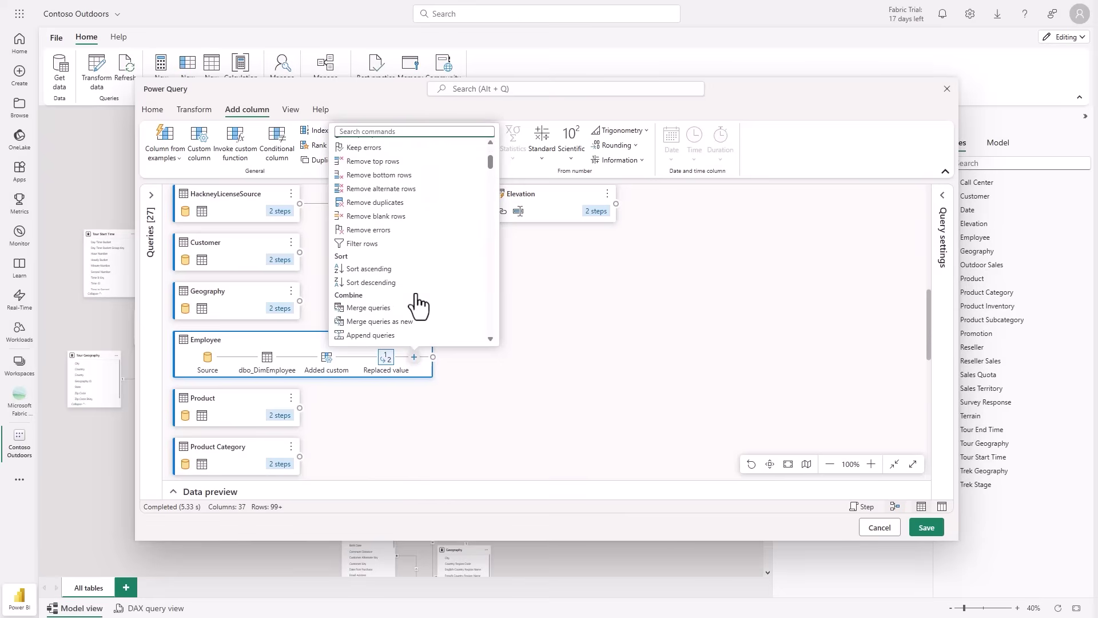
scroll(417, 303, down, 3)
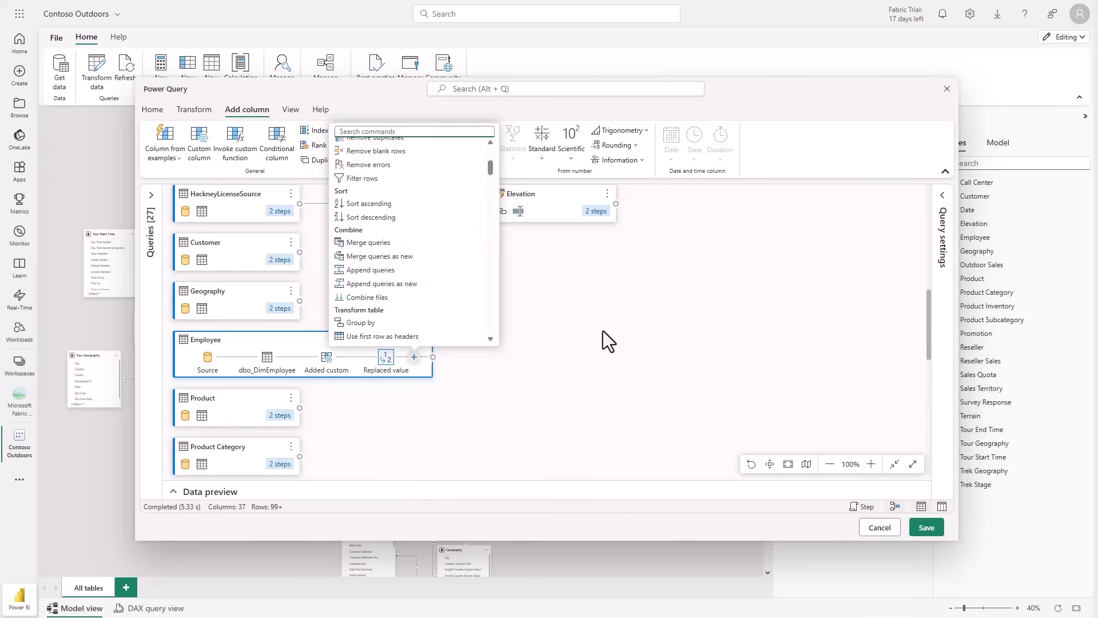
click(927, 529)
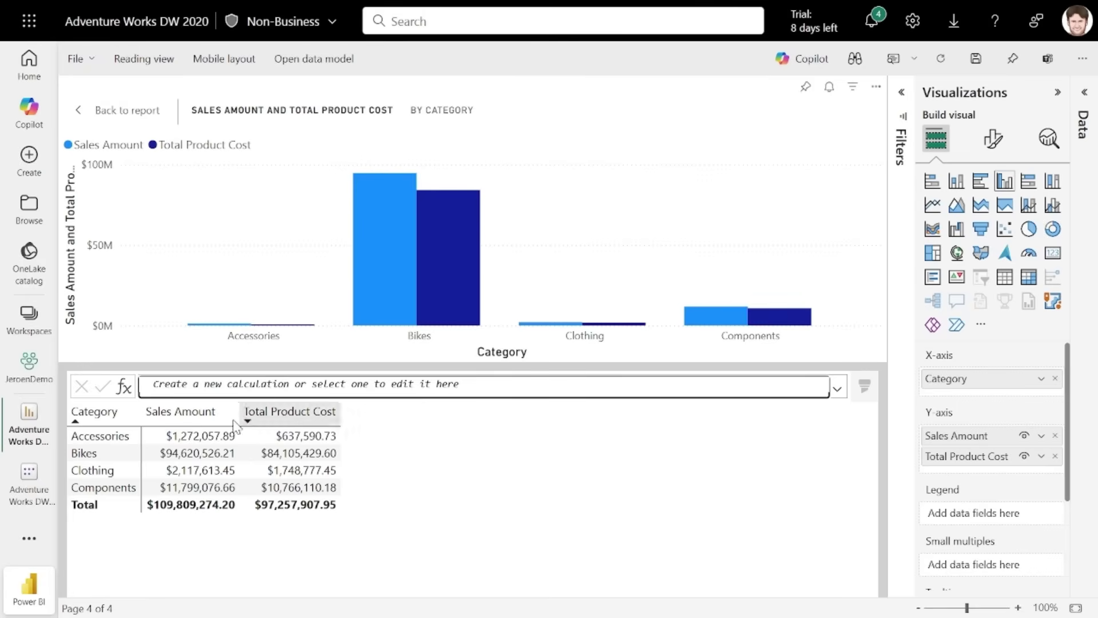
Step: Add a Moving average visual calculation from the template, filling its field with [Sales Amount]
click(124, 386)
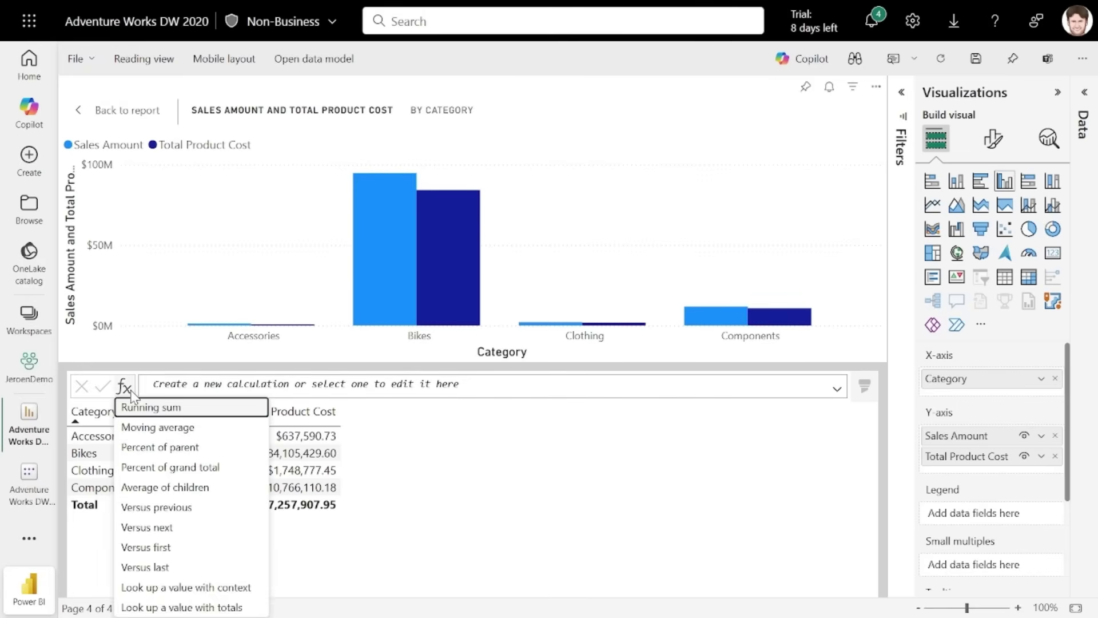
click(143, 428)
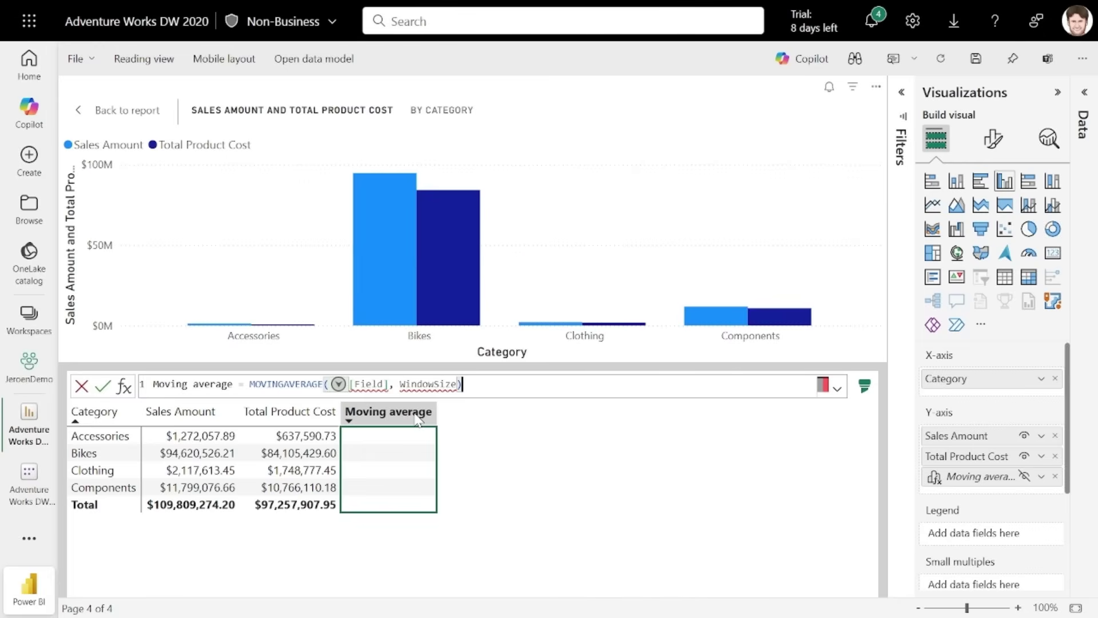
mouse_move(356, 387)
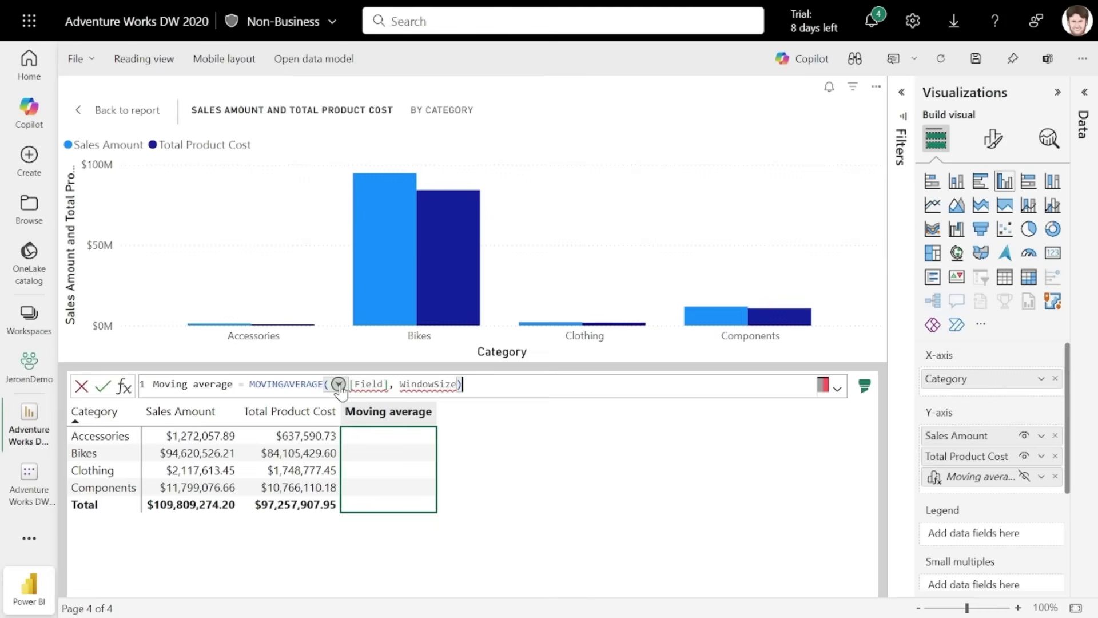
double_click(345, 385)
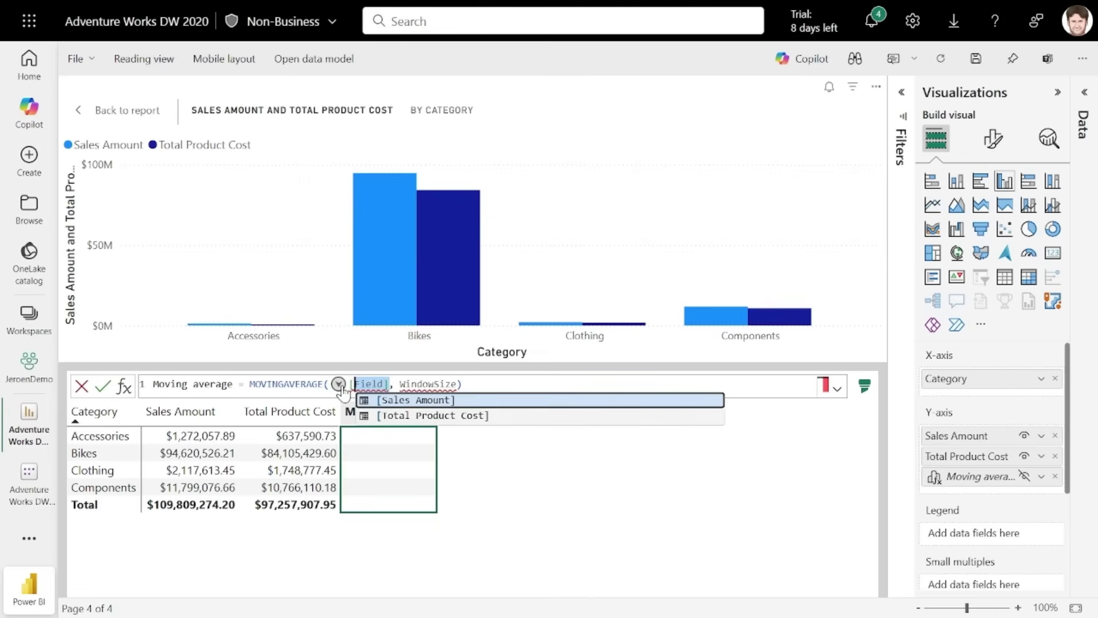
click(382, 402)
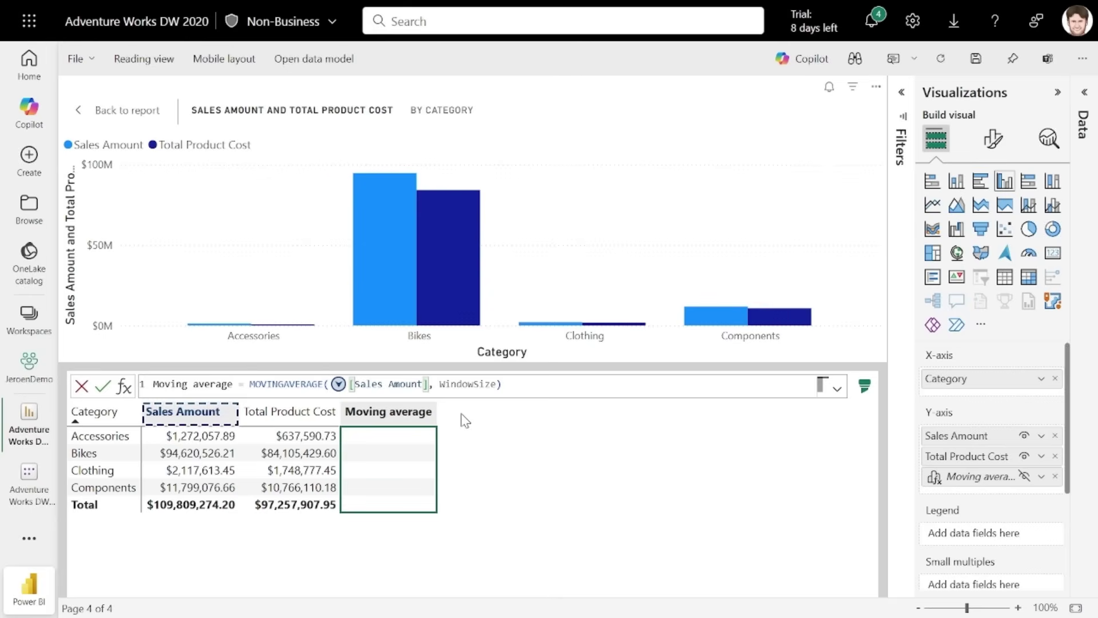
key(shift+Left)
key(shift+Left)
key(shift+Left)
key(shift+Left)
key(shift+Left)
key(shift+Left)
key(shift+Left)
key(shift+Left)
key(shift+Left)
key(shift+Left)
key(shift+Left)
key(shift+Left)
key(shift+Left)
key(shift+Left)
Step: Make the moving average formula average Total Product Cost with a new window size, and commit it
text([)
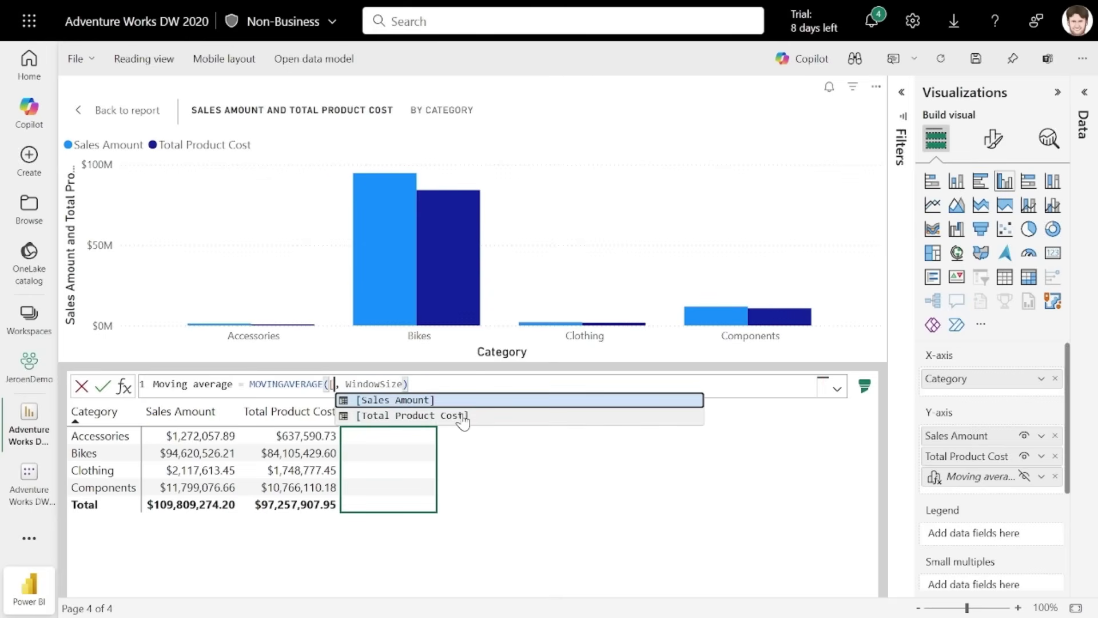
text(T)
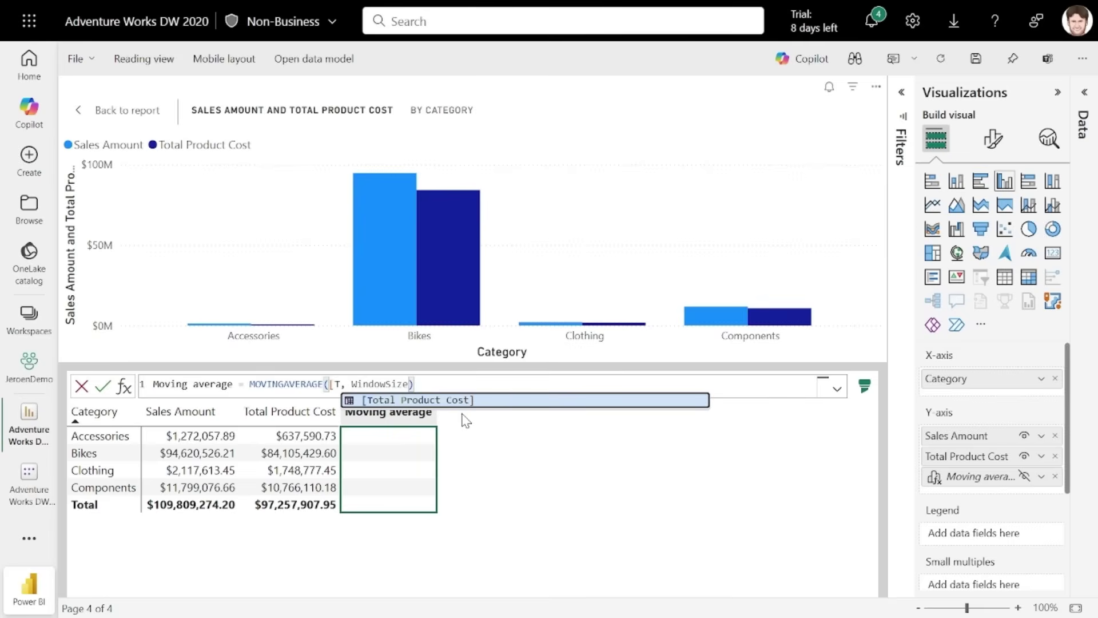
key(Tab)
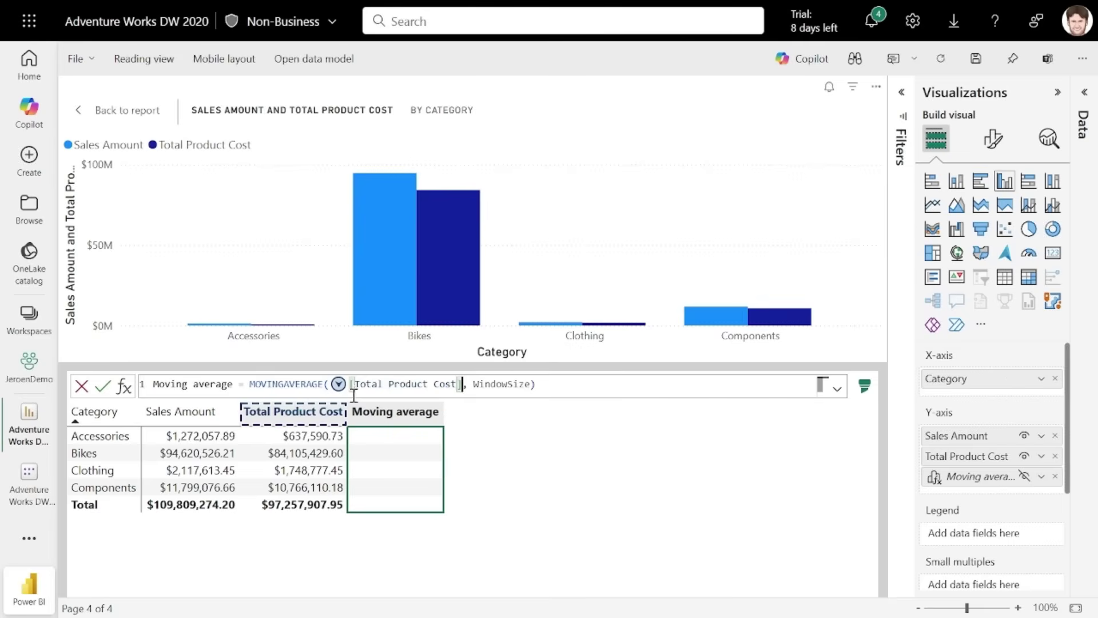
click(339, 384)
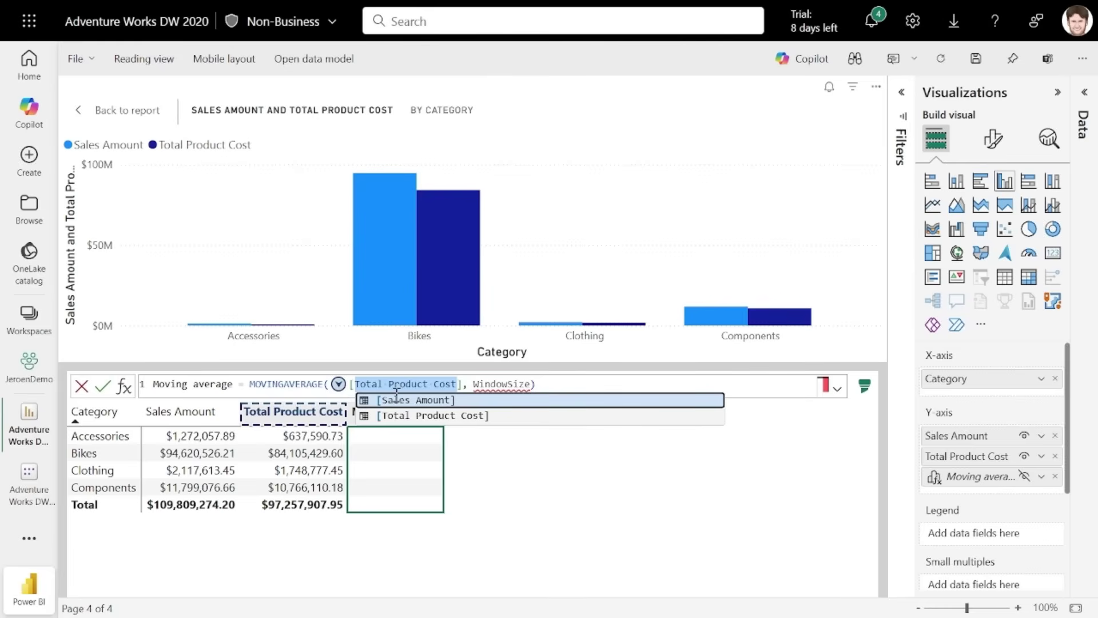
click(570, 389)
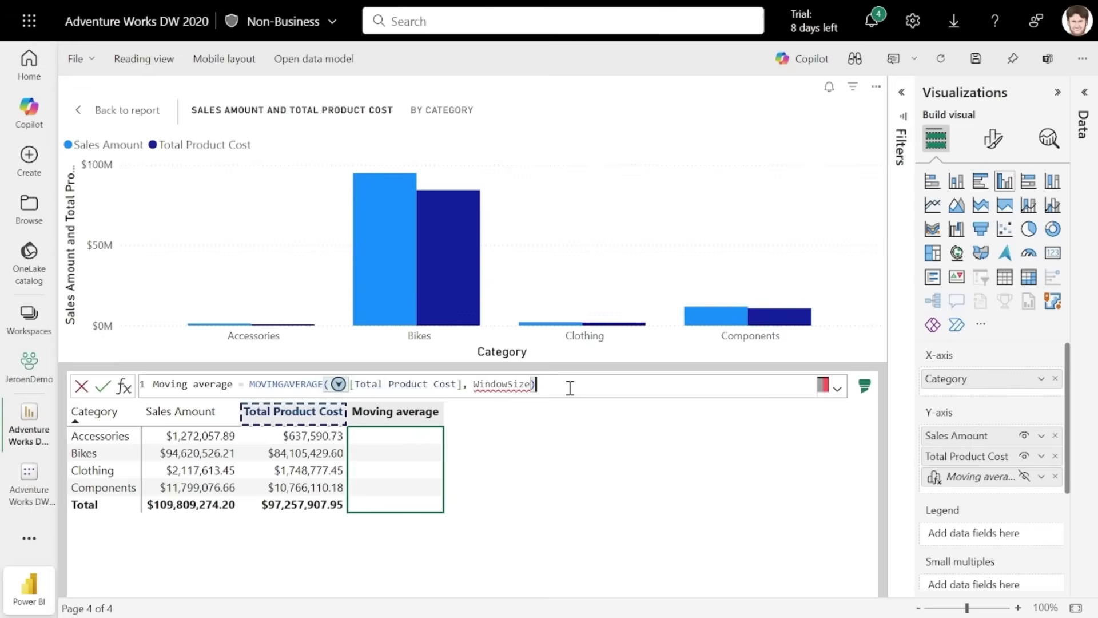
click(524, 384)
double_click(524, 385)
text(2)
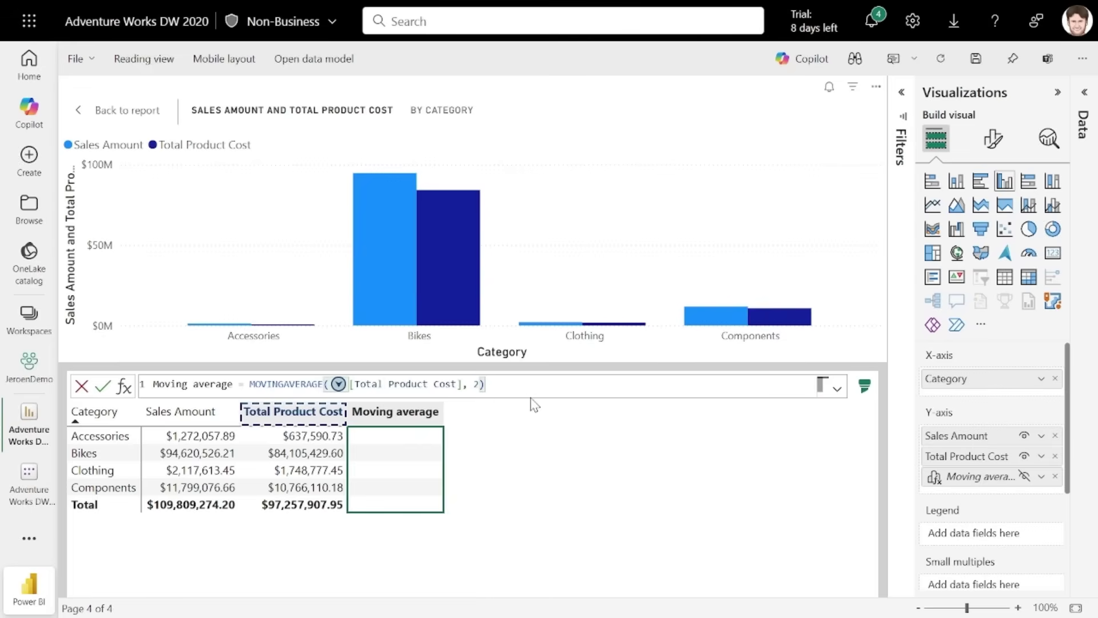
text(3)
key(Return)
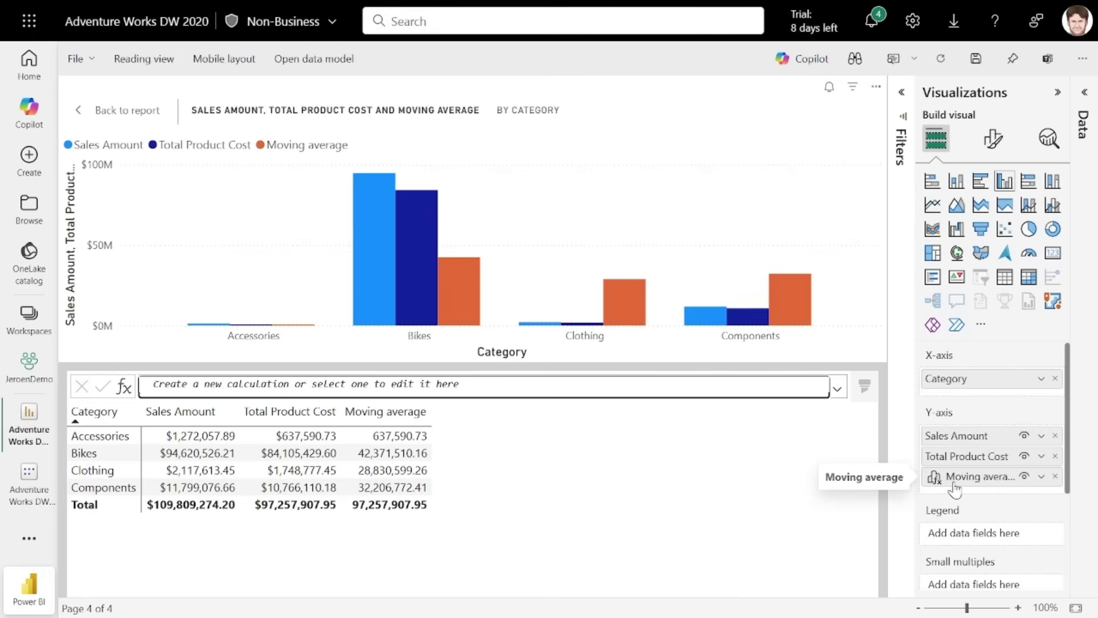
Step: Edit the Moving average calculation to add COLUMNS as the axis after window size 3, and commit
right_click(954, 487)
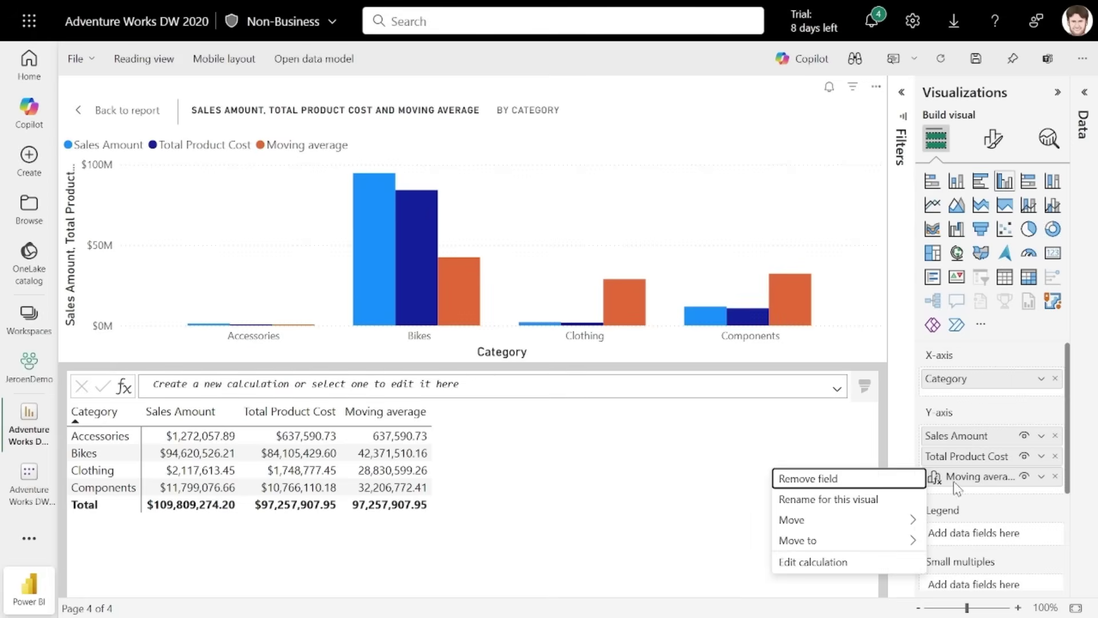
click(890, 563)
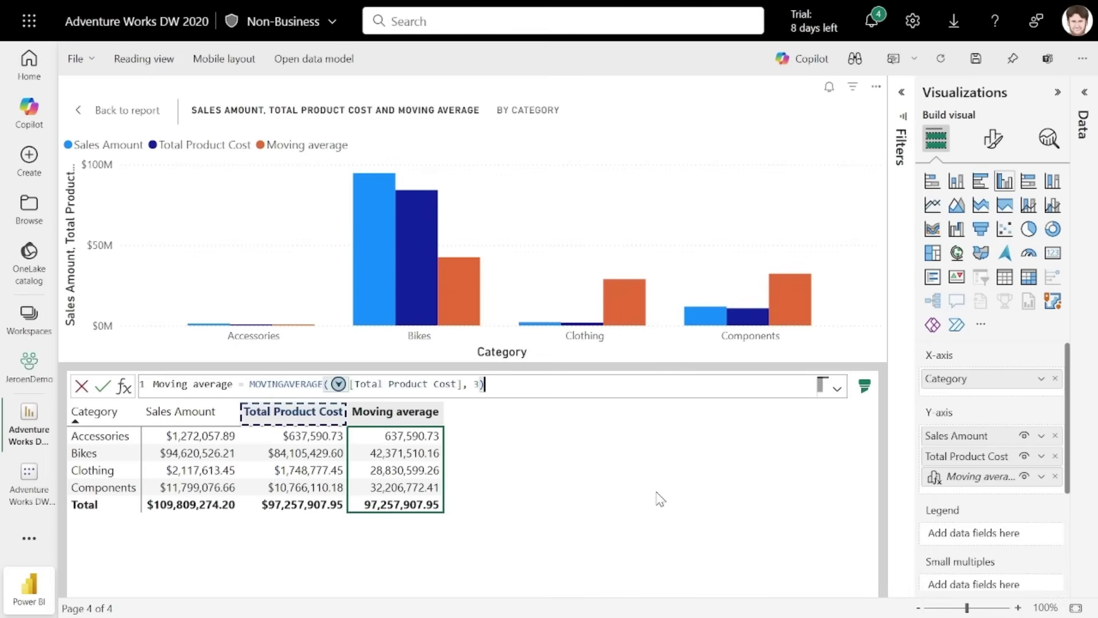
key(Left)
key(shift+Left)
text(, COL)
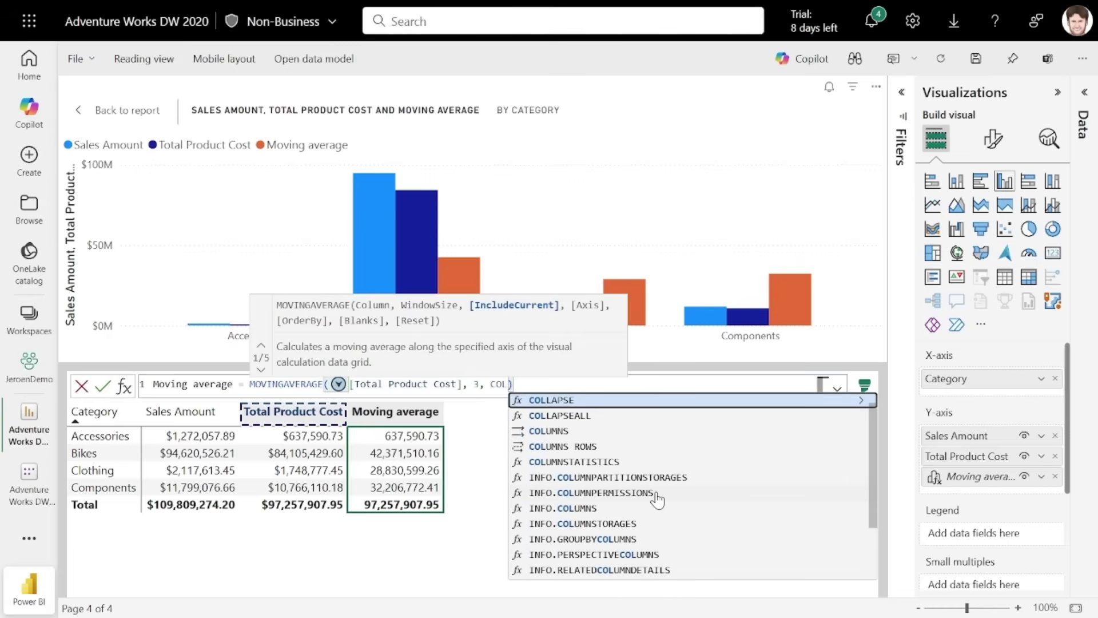
text(UMS)
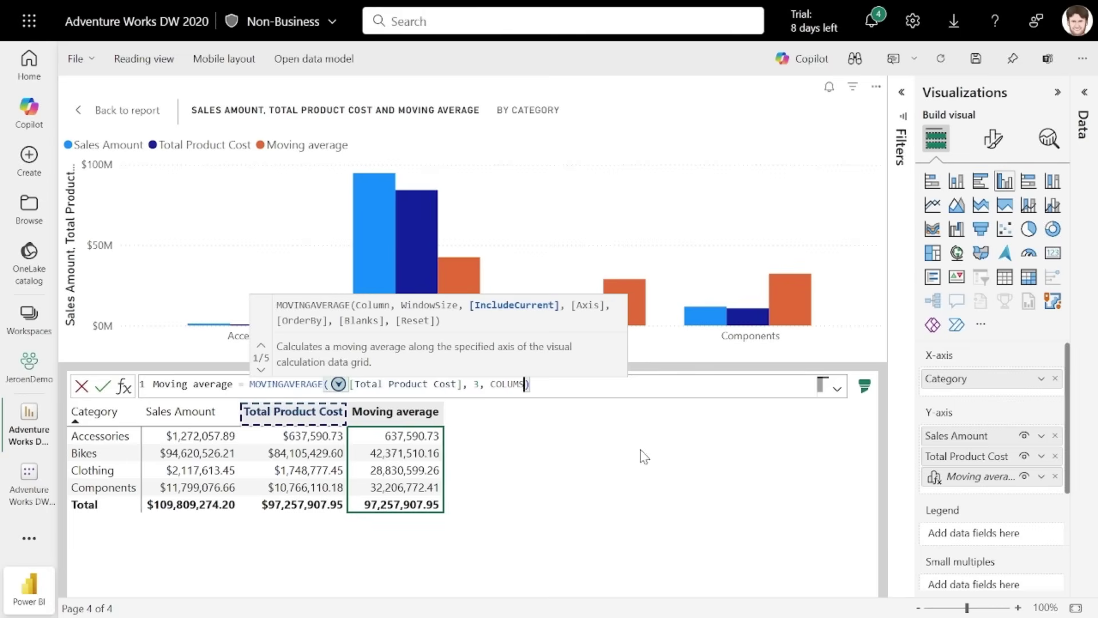
key(BackSpace)
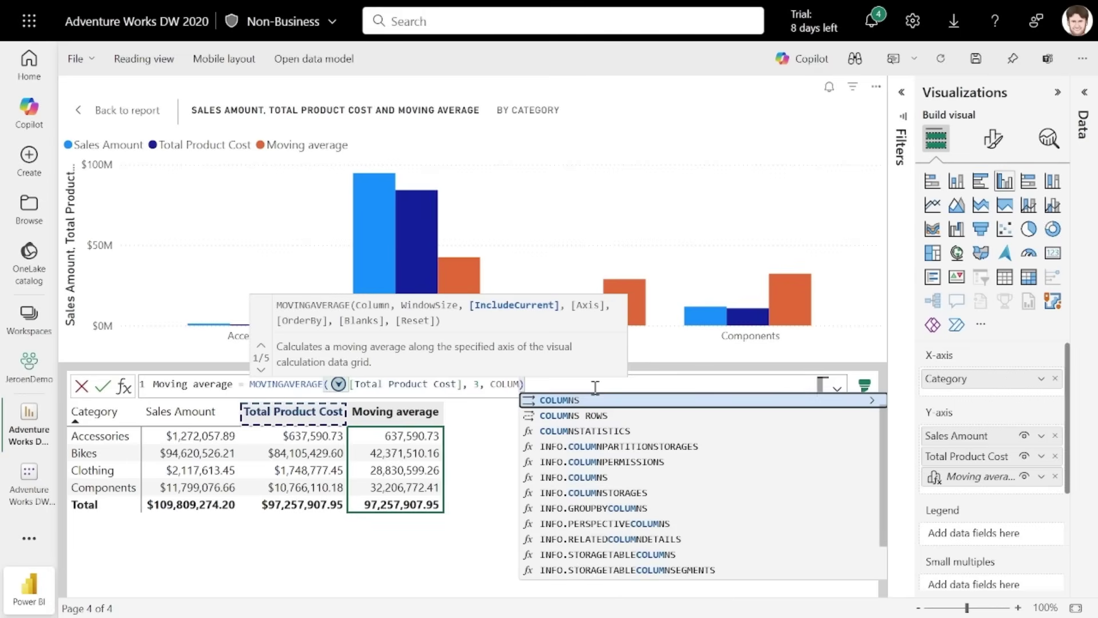
key(Tab)
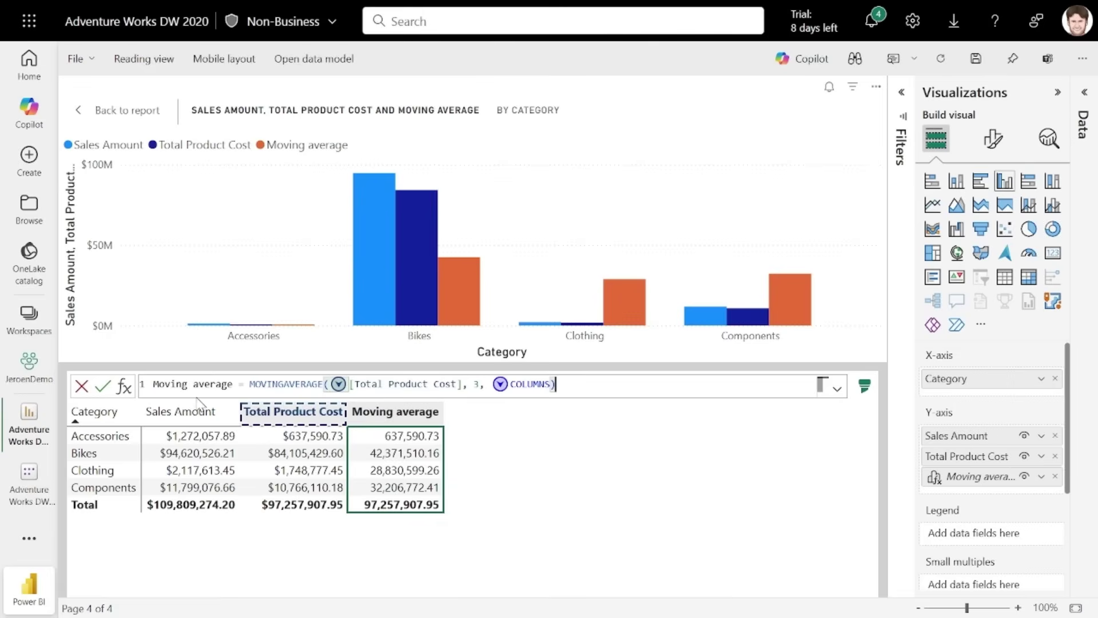
click(103, 386)
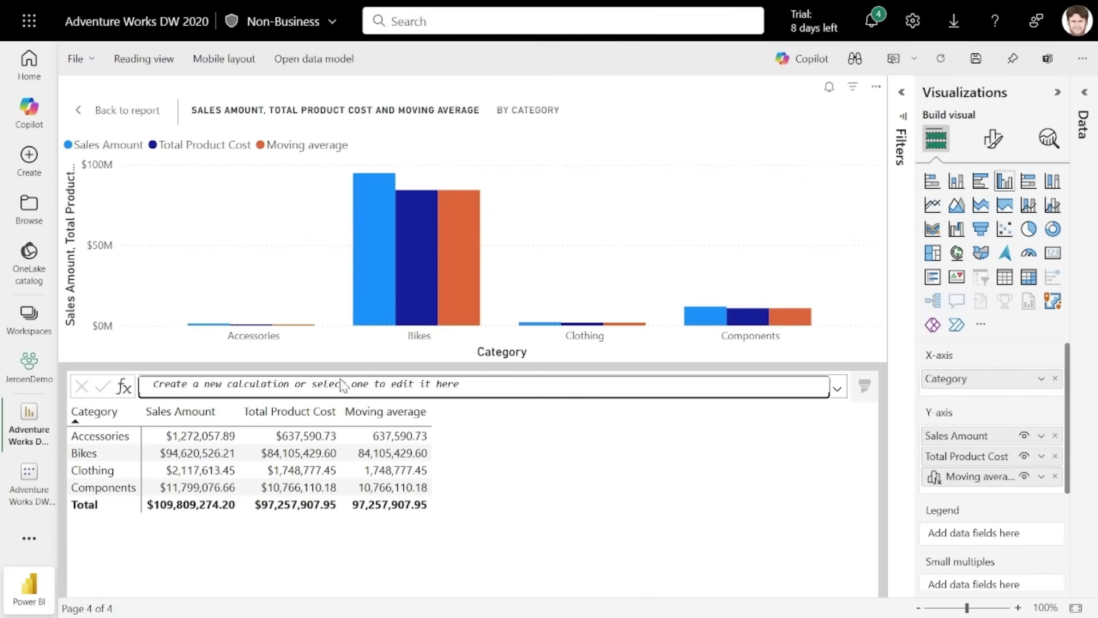
Step: On the Explore browser tab, add a new visual calculation to the matrix and list the formula templates
mouse_move(4, 314)
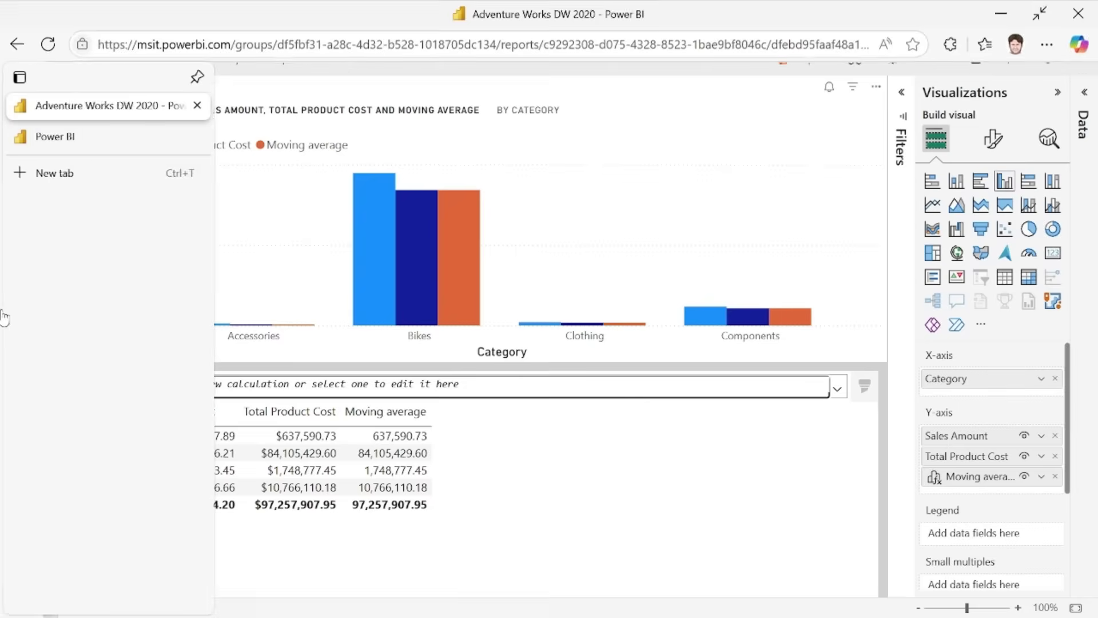
click(92, 146)
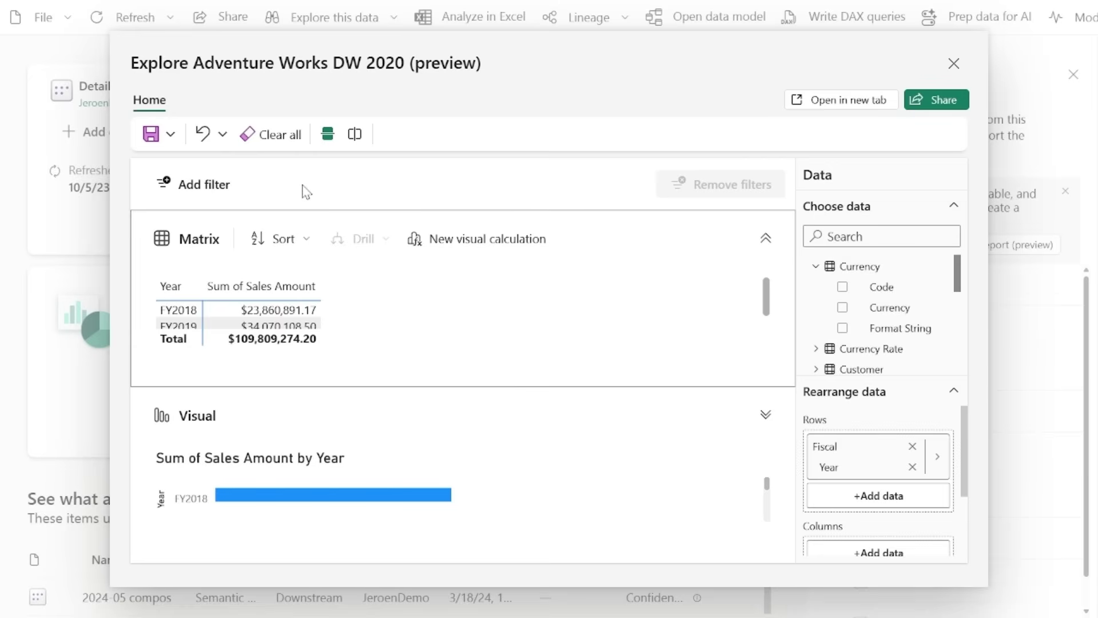
click(457, 250)
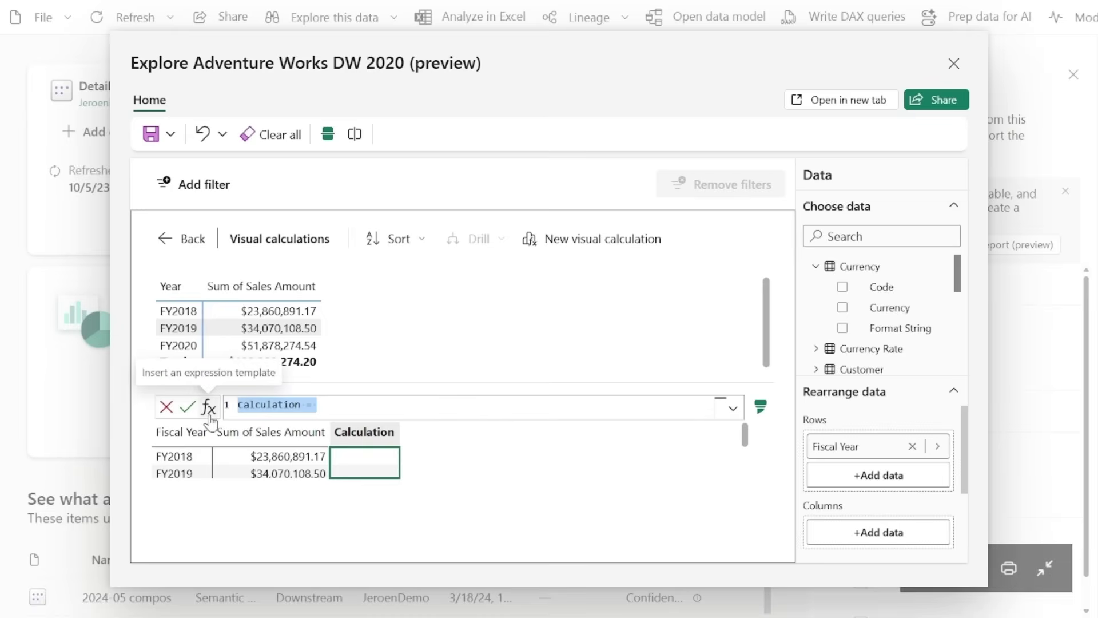
click(210, 415)
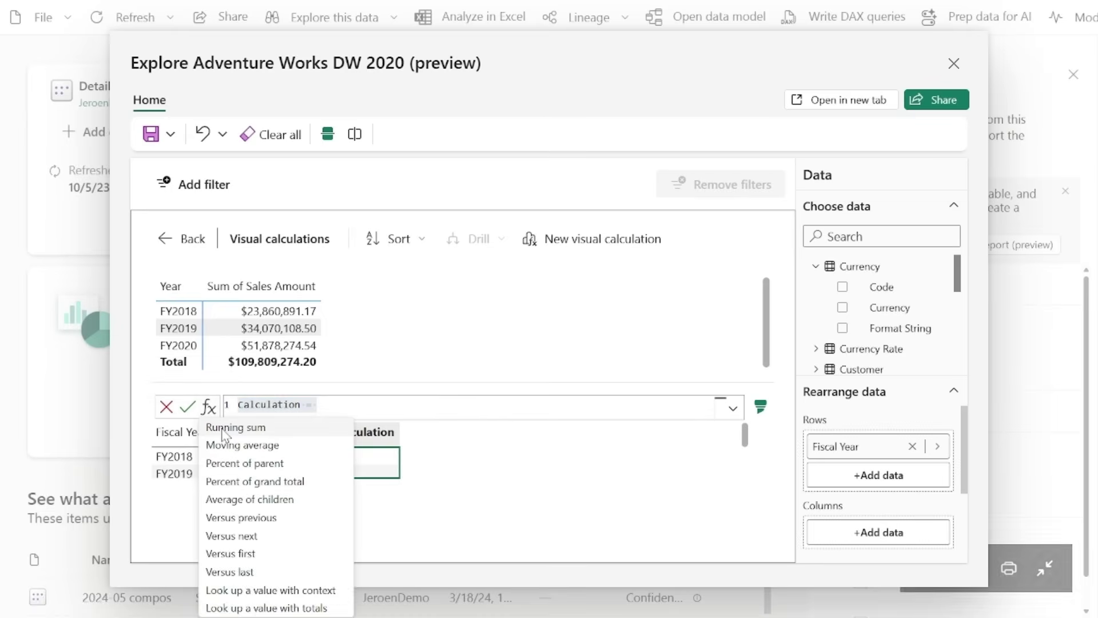
Step: Add a Running sum calculation based on Sum of Sales Amount to the matrix
click(223, 429)
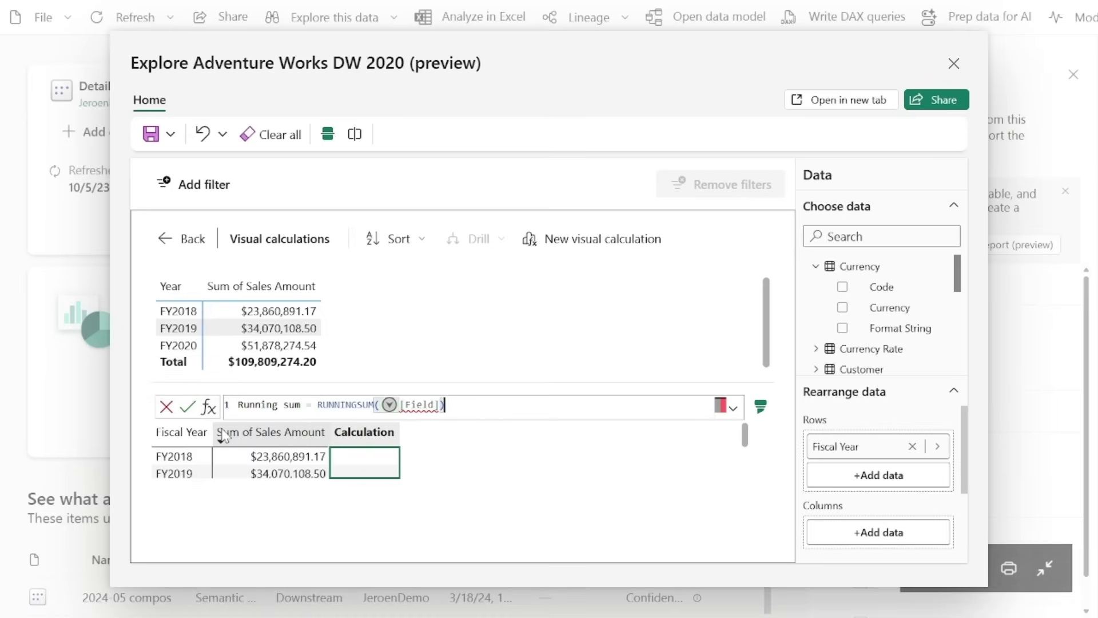
click(389, 405)
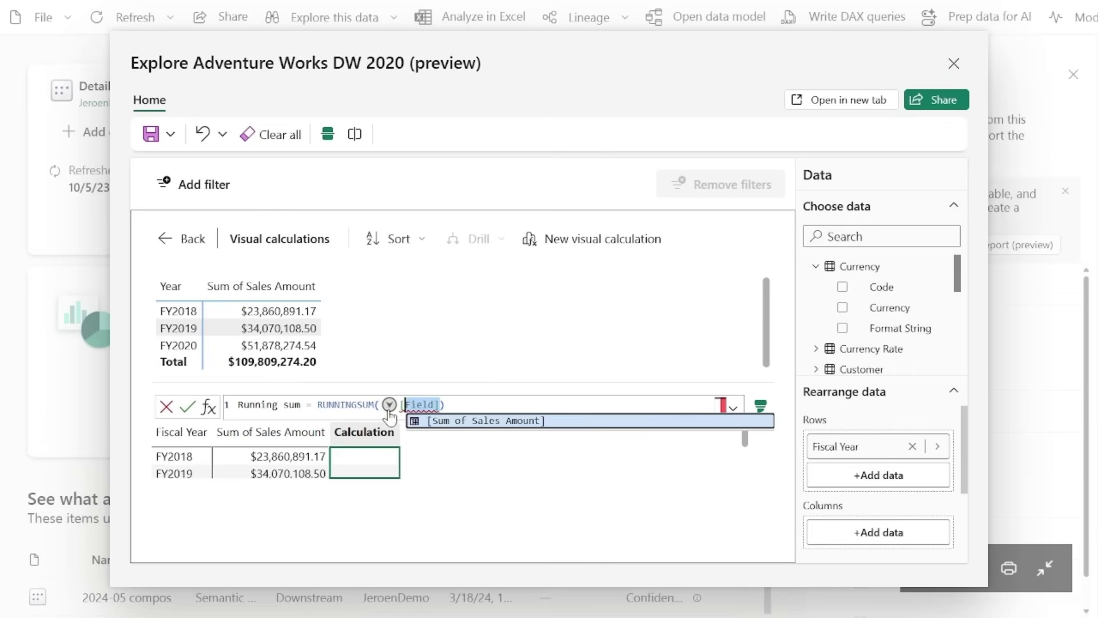
click(413, 420)
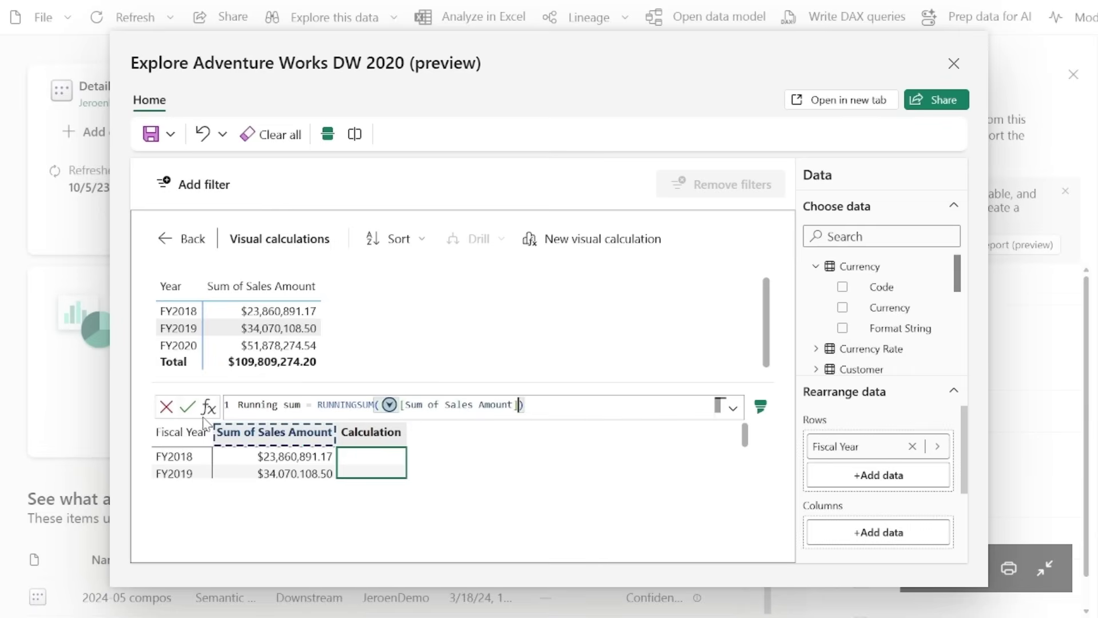
click(188, 408)
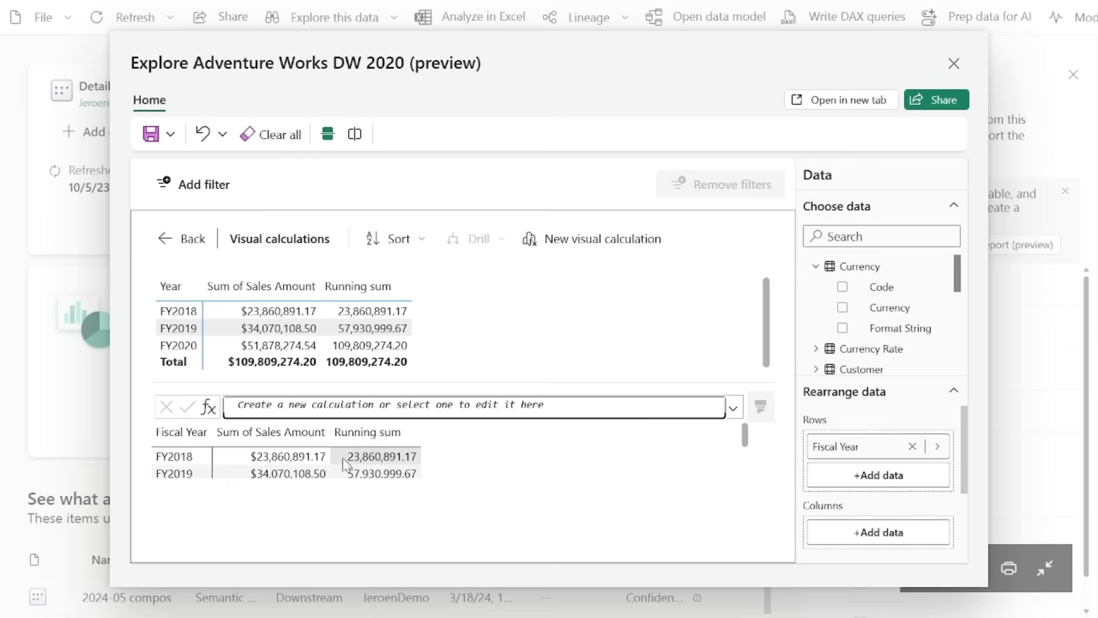
Step: Leave calculation editing, collapse the Matrix section and switch the chart to a clustered bar chart
click(182, 239)
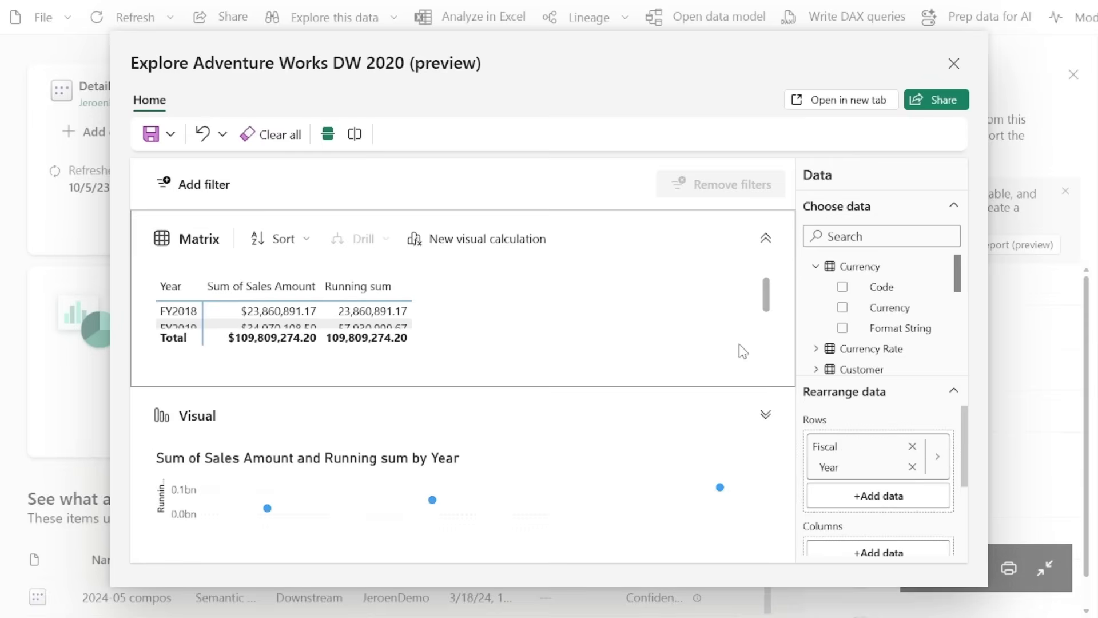
click(765, 240)
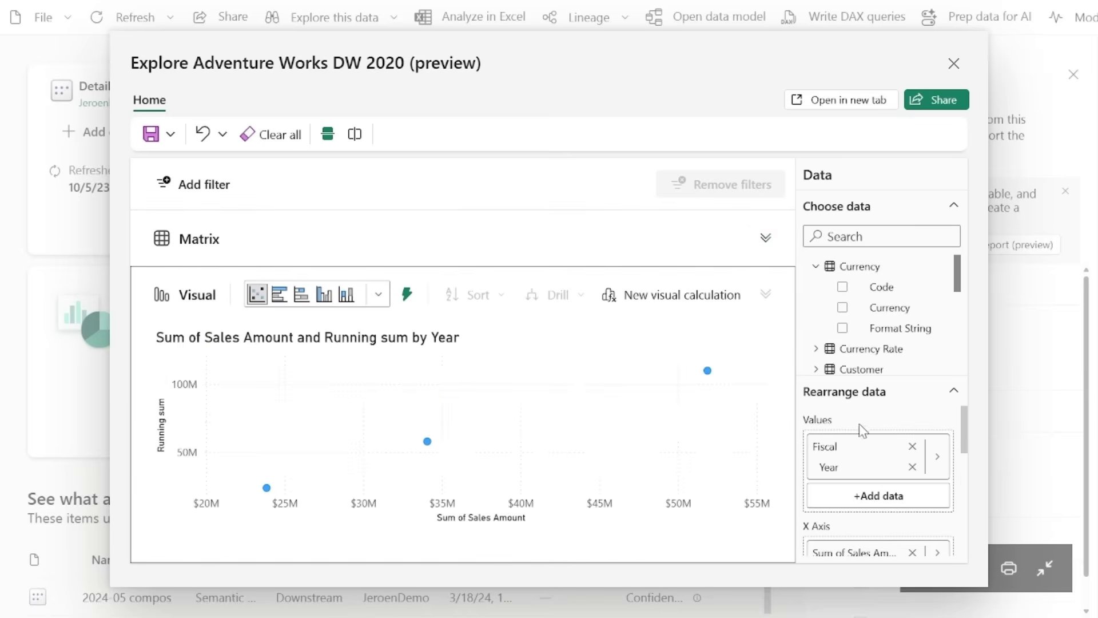
click(279, 296)
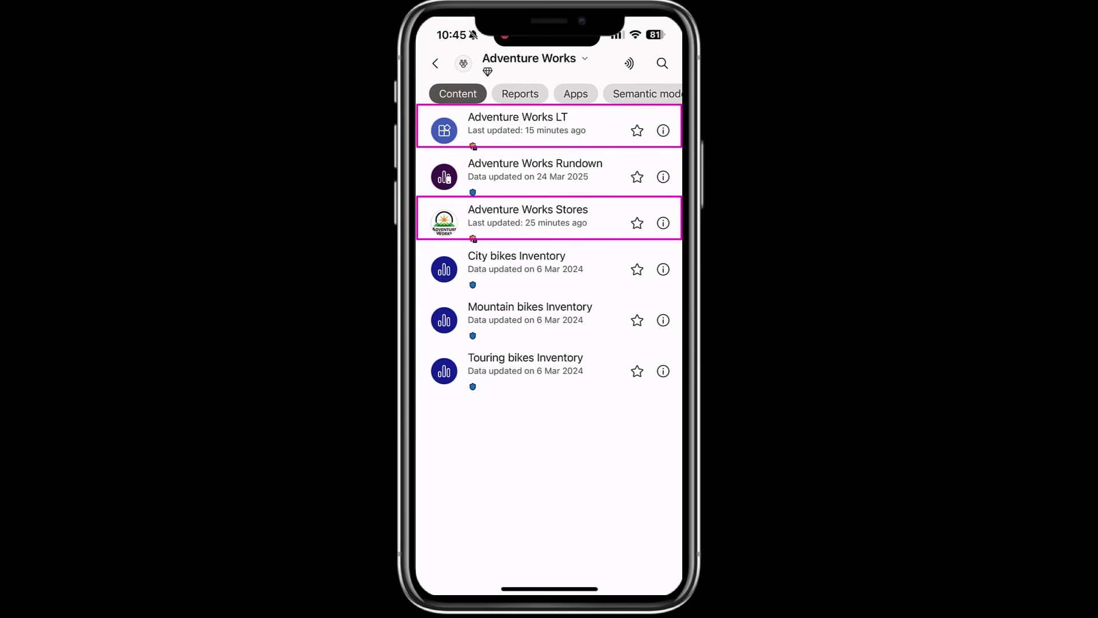
Step: Leave the Adventure Works workspace for Home and bring up the list of all apps
click(576, 95)
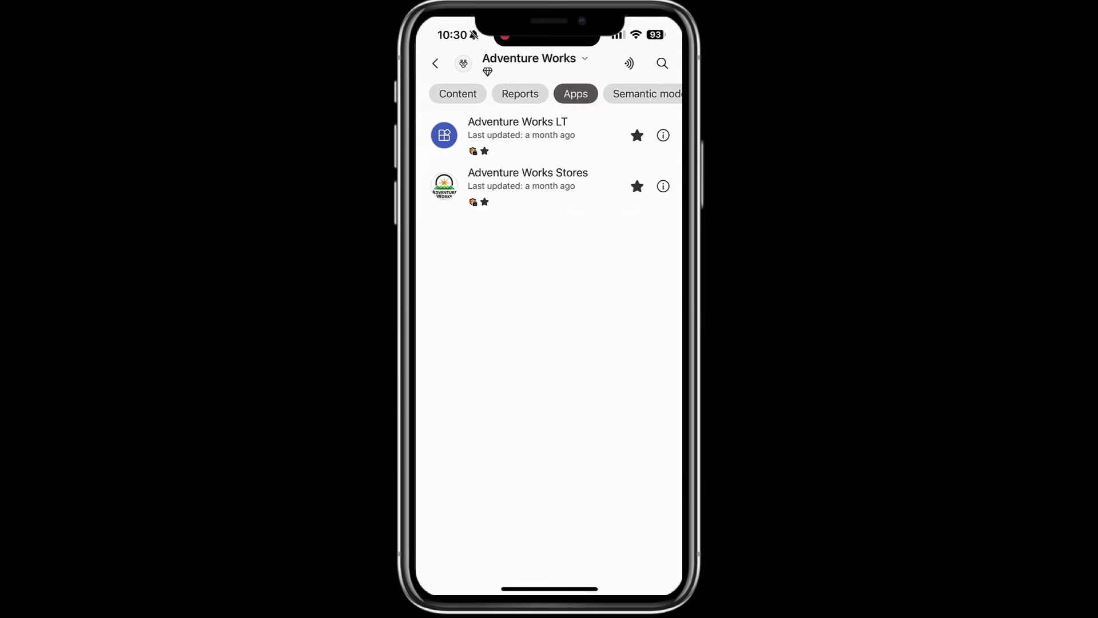
click(531, 57)
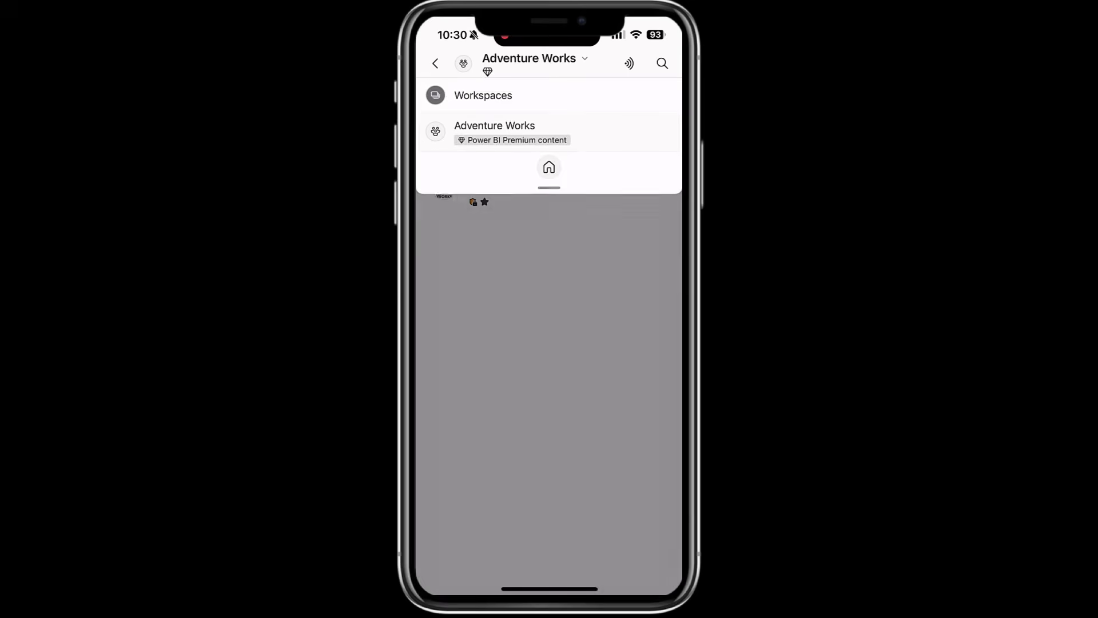
click(550, 169)
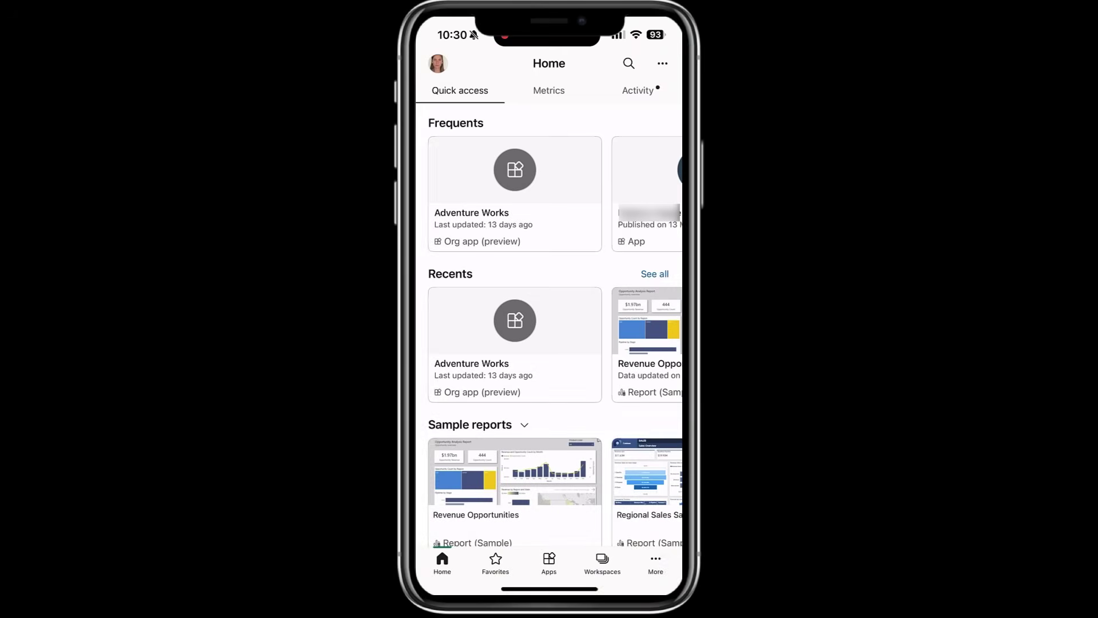
click(550, 564)
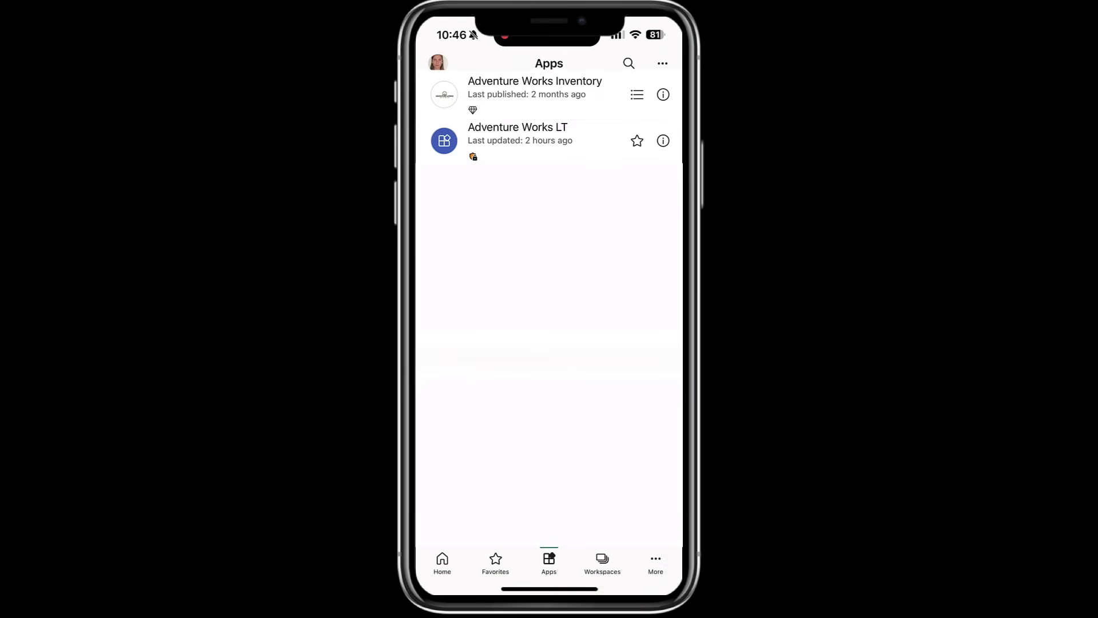
Step: Open the Adventure Works app, browse its product-category group and Rundown report, then return to App overview
click(604, 93)
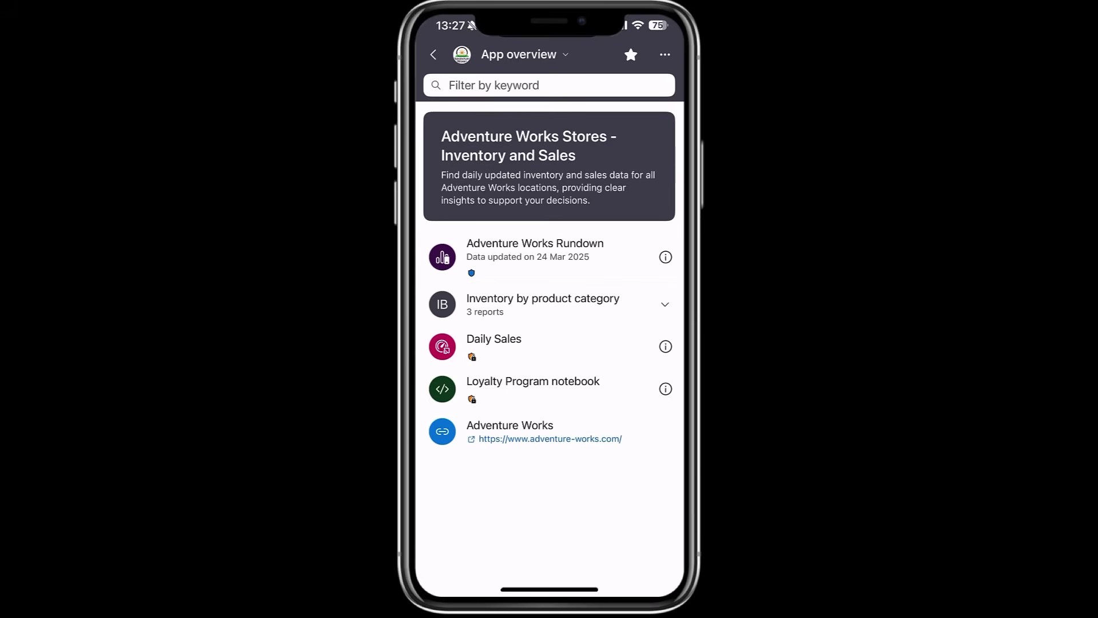
click(663, 304)
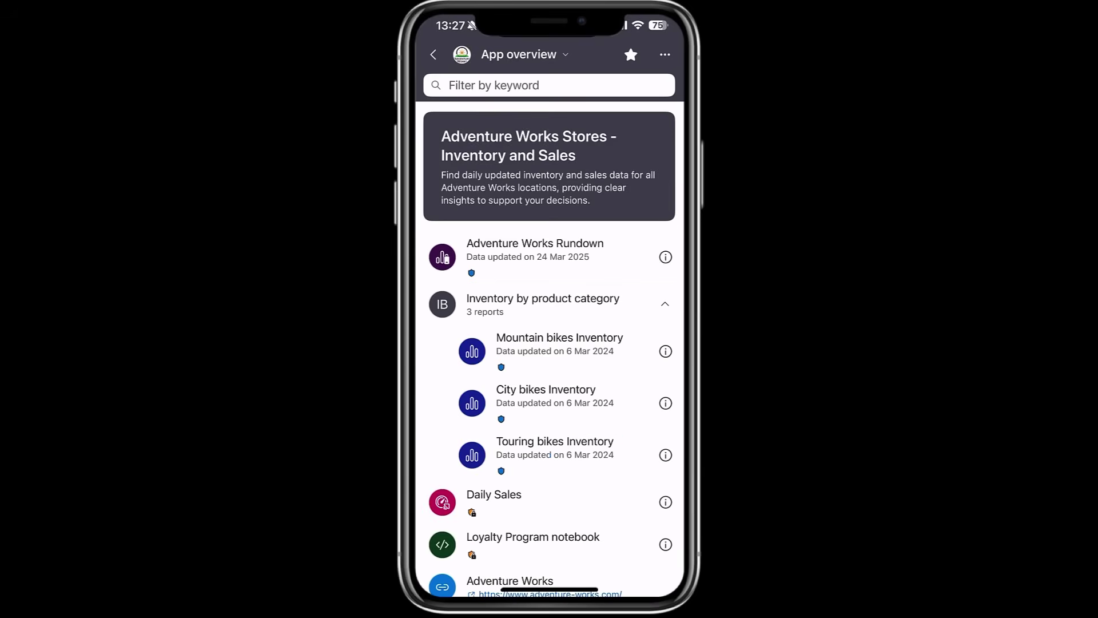
click(665, 305)
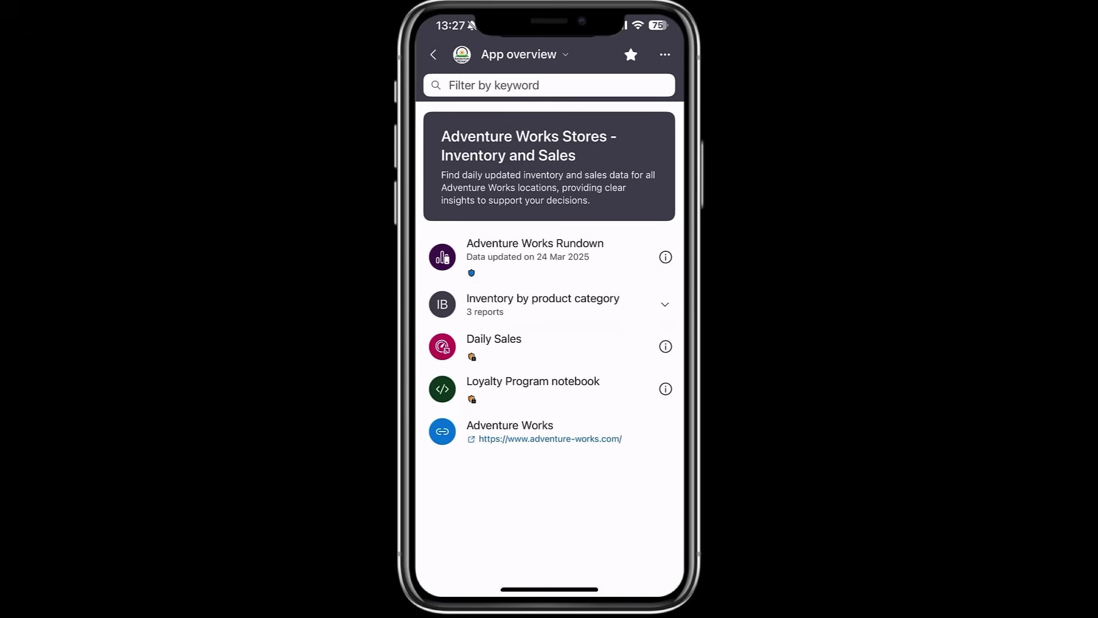
click(622, 259)
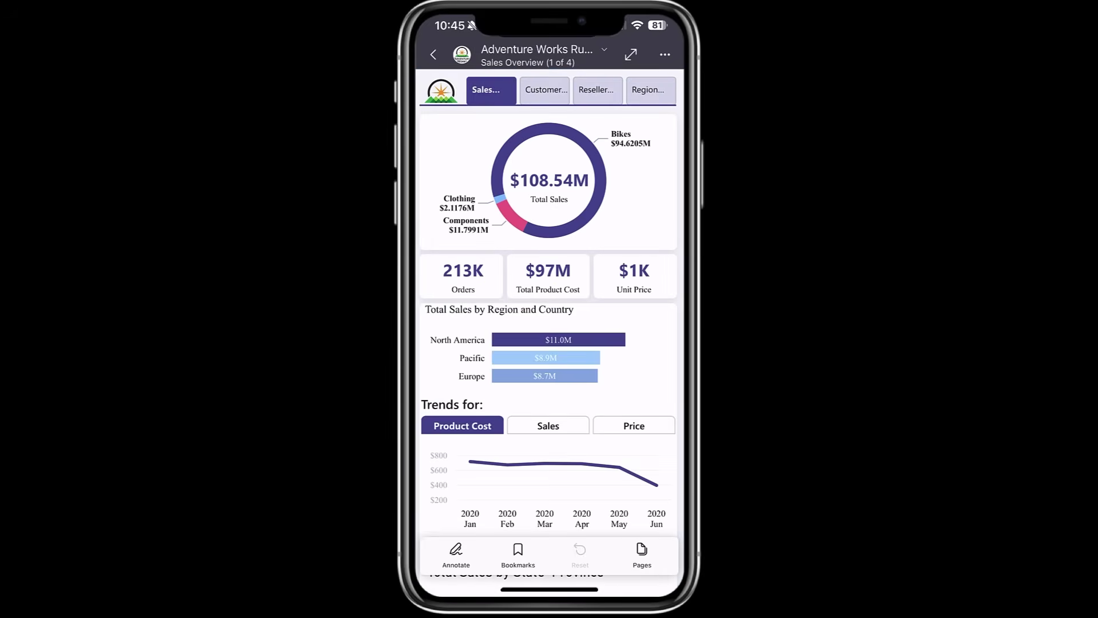
click(550, 60)
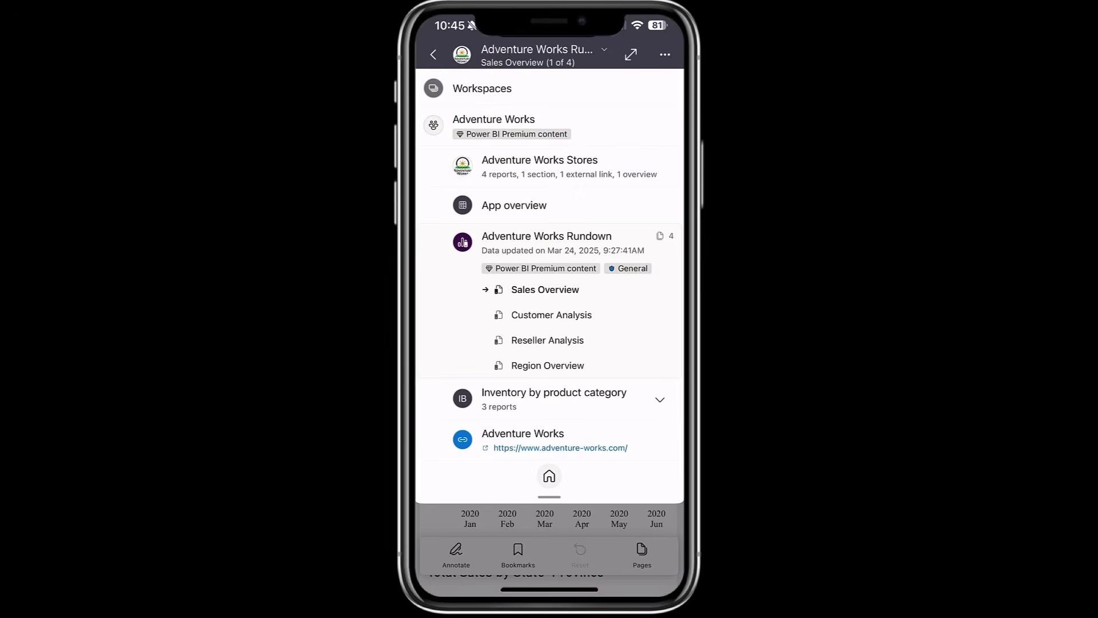
click(540, 208)
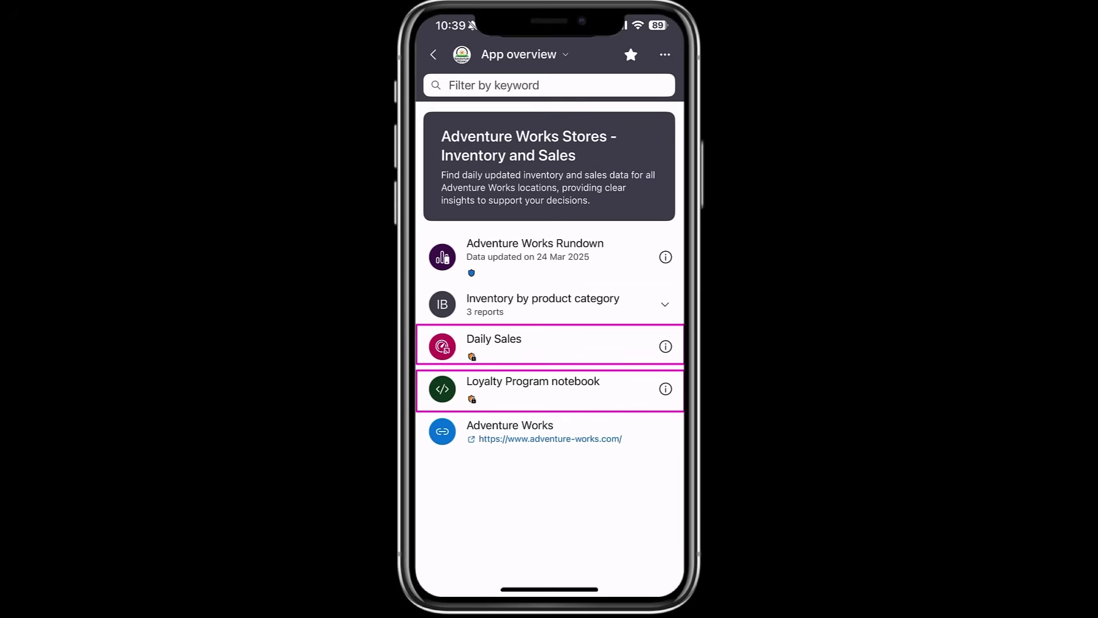
Step: Open the Daily Sales Real-Time Dashboard info sheet
click(543, 352)
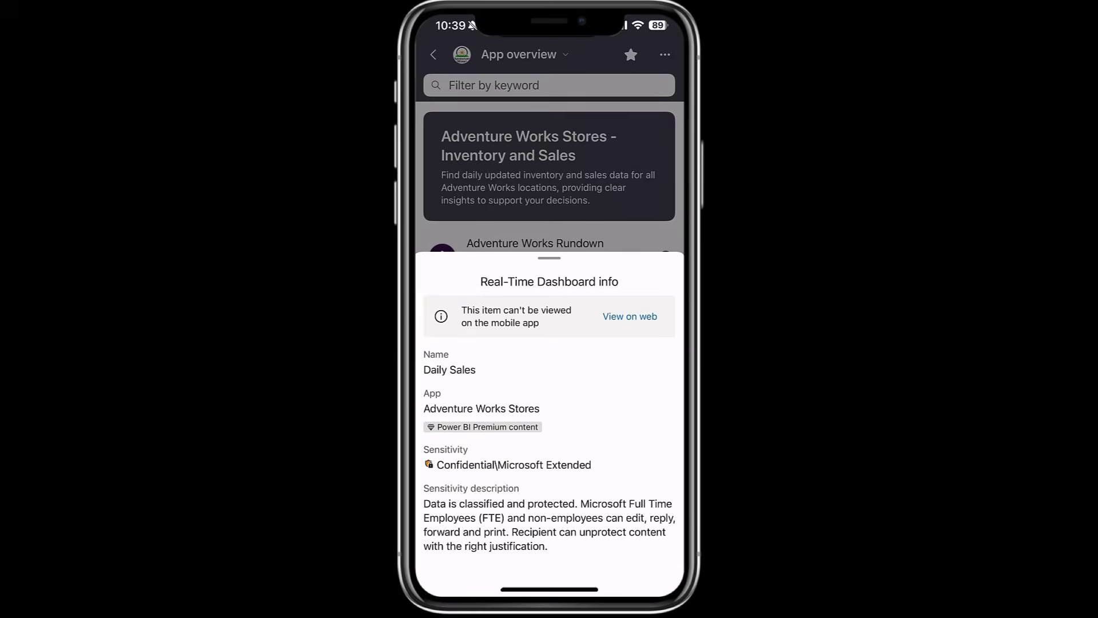